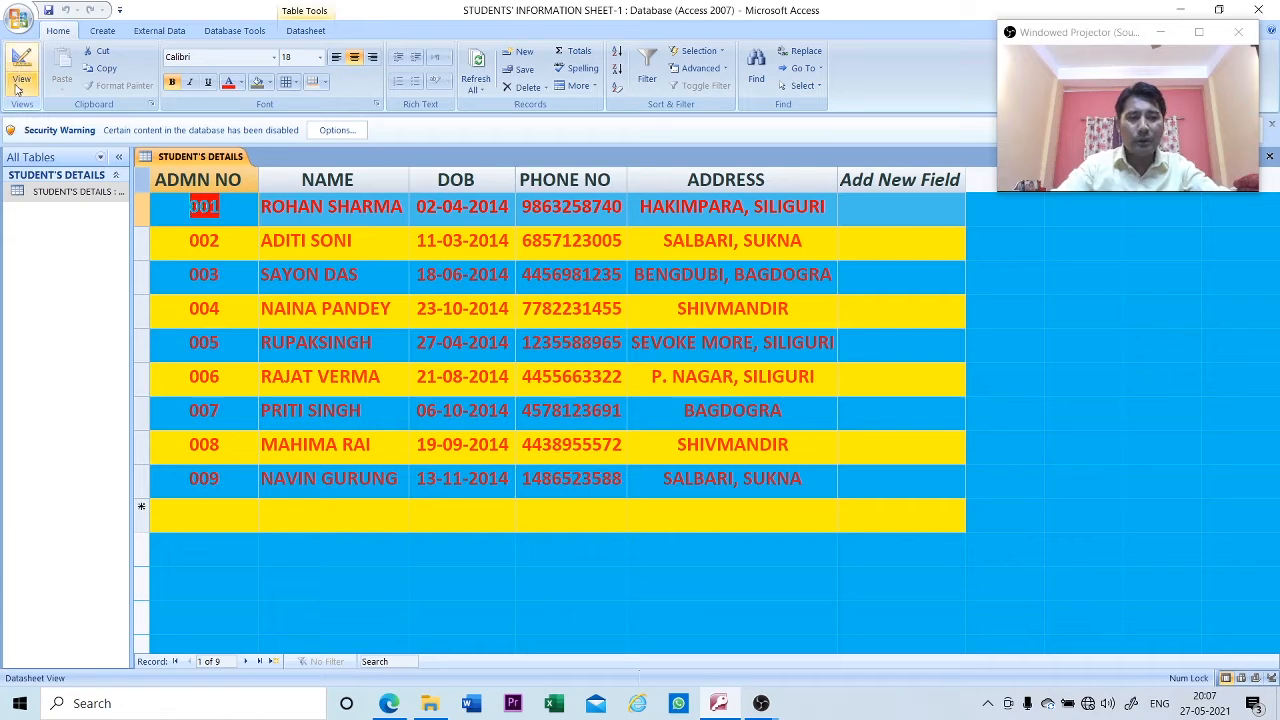
Examine the field names and data types of the STUDENT'S DETAILS table in Design View and return to Datasheet View.
{"action": "left_click", "coordinate": [20, 88]}
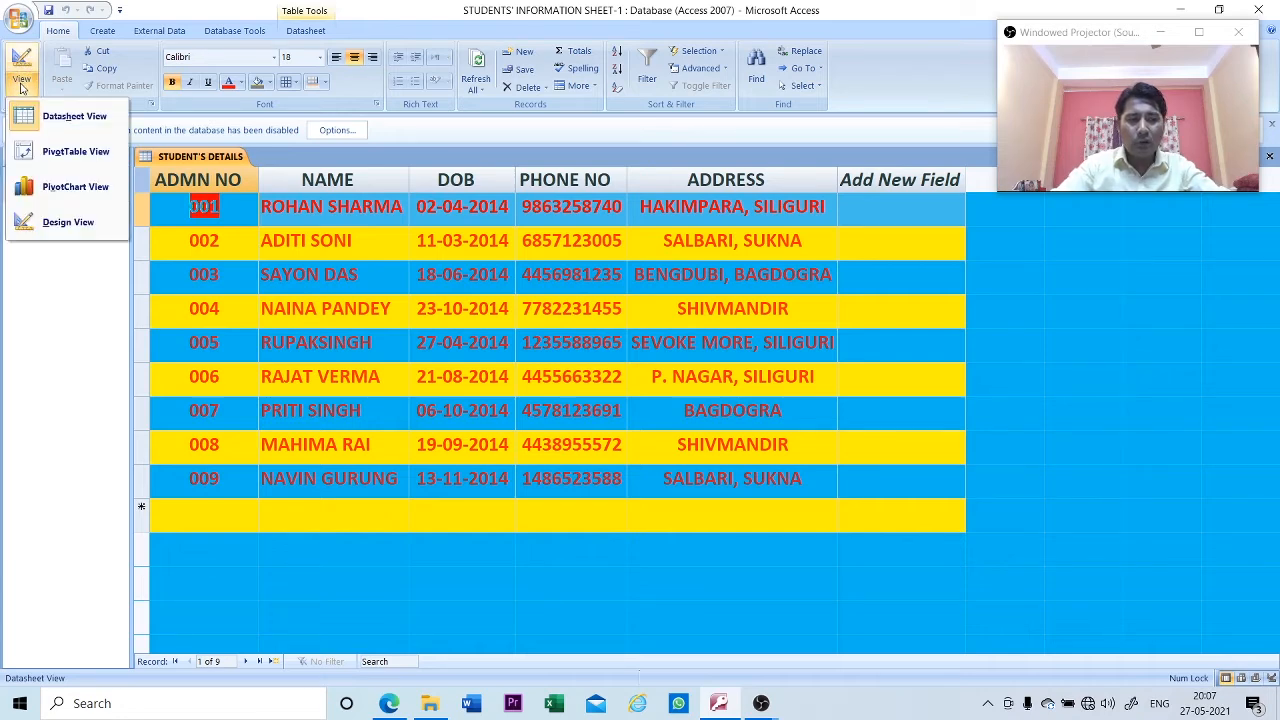
{"action": "left_click", "coordinate": [68, 222]}
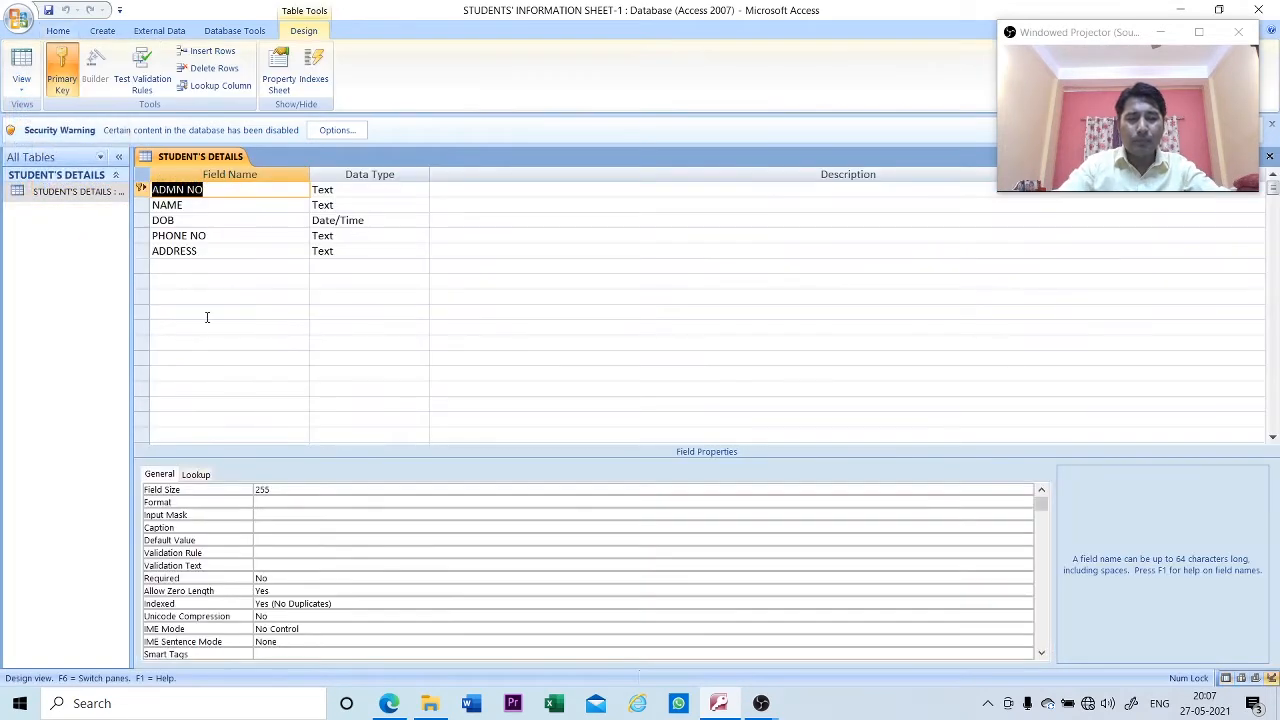
{"action": "left_click", "coordinate": [210, 206]}
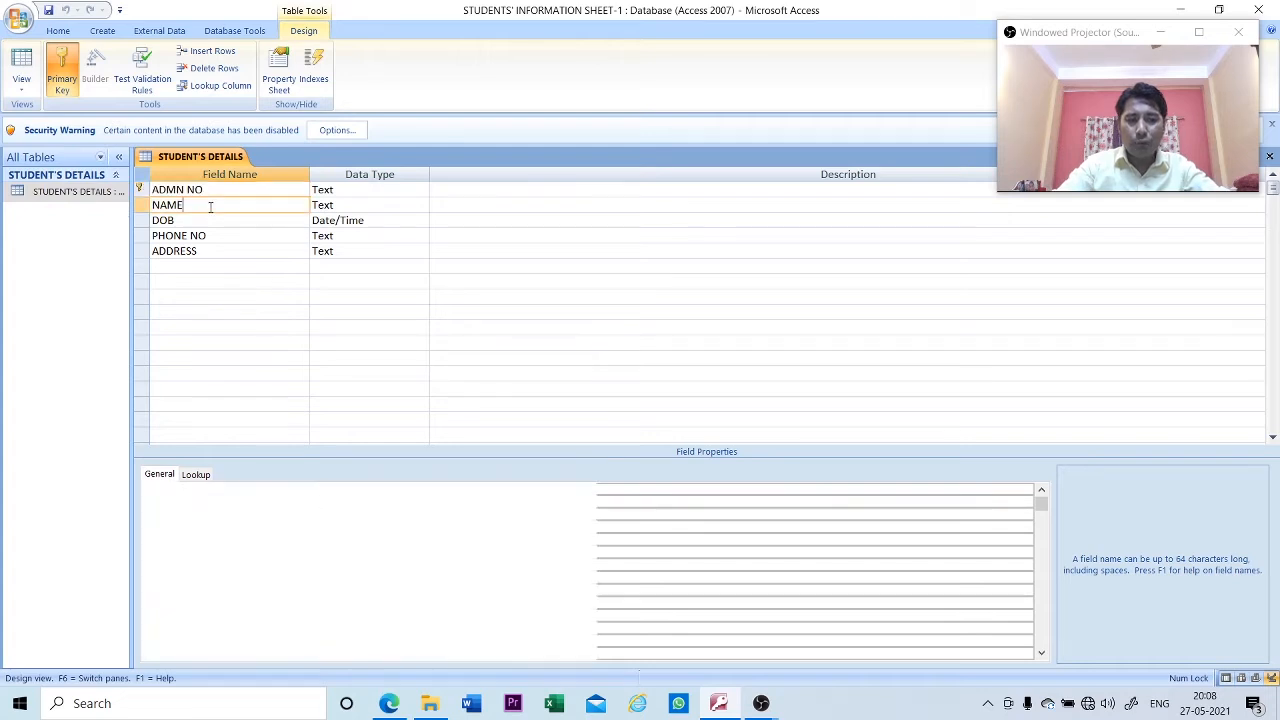
{"action": "left_click", "coordinate": [206, 219]}
{"action": "left_click", "coordinate": [208, 235]}
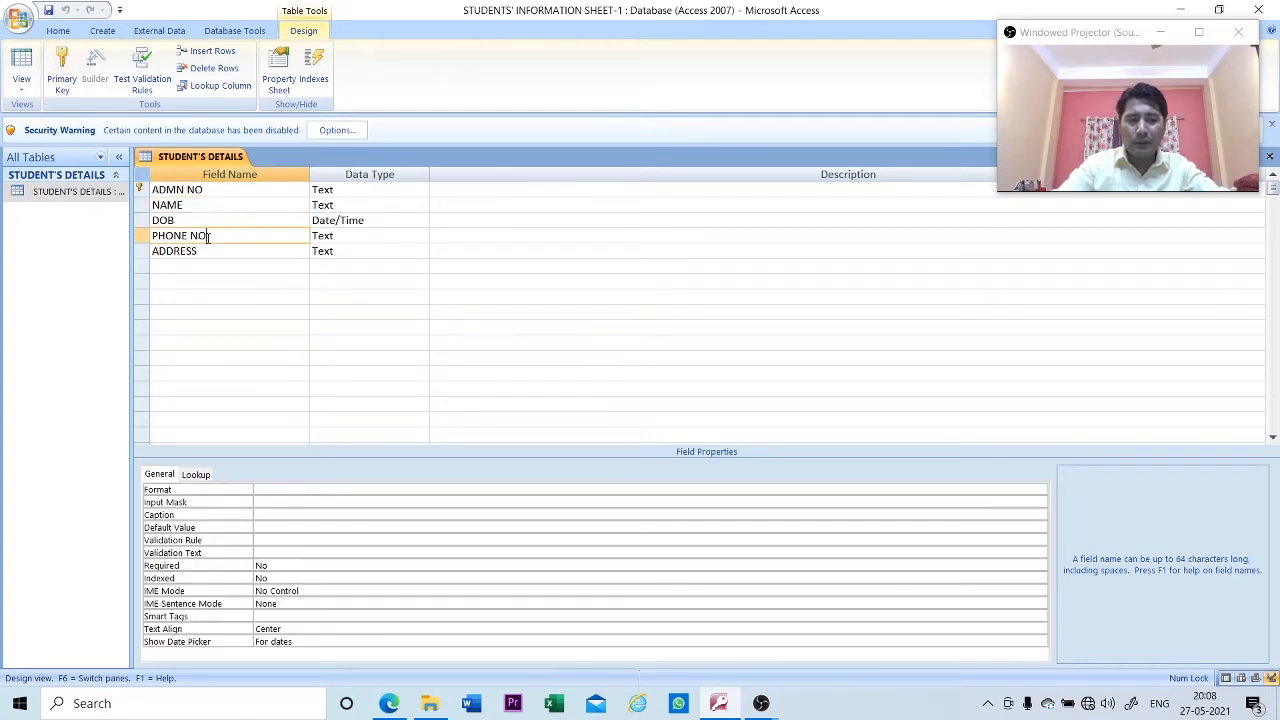
{"action": "left_click", "coordinate": [208, 251]}
{"action": "left_click", "coordinate": [210, 193]}
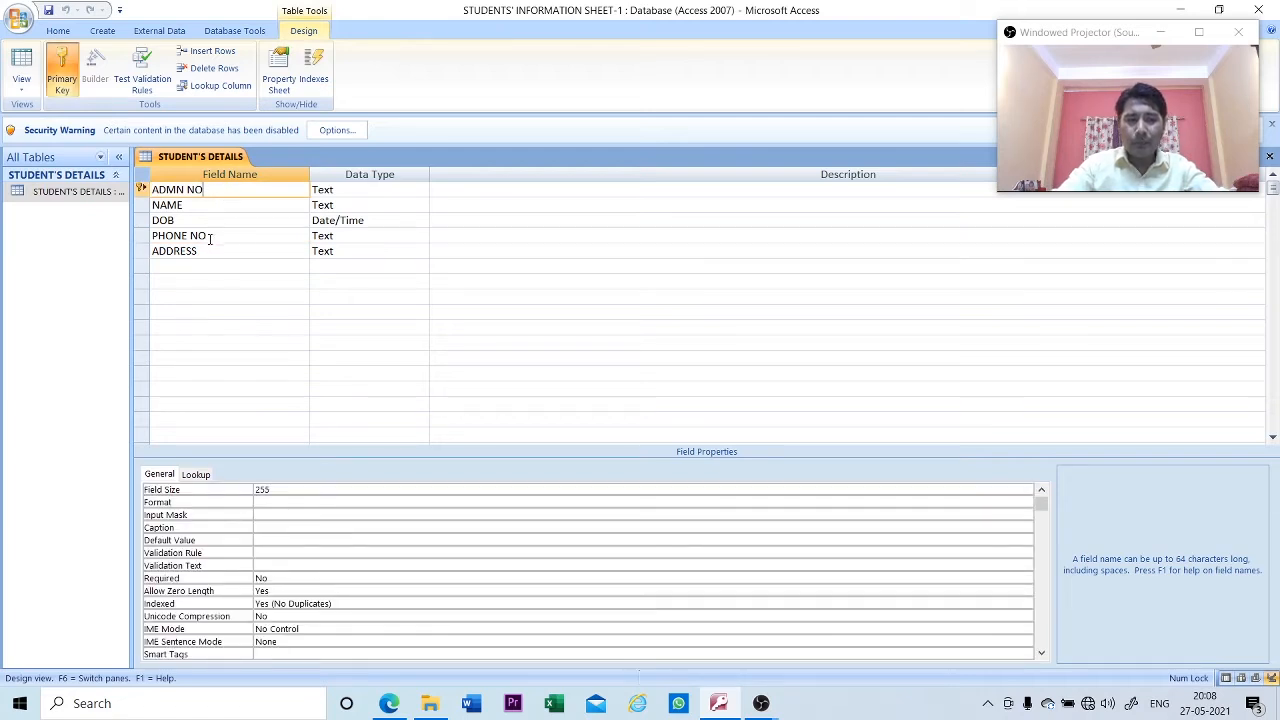
{"action": "left_click", "coordinate": [370, 189]}
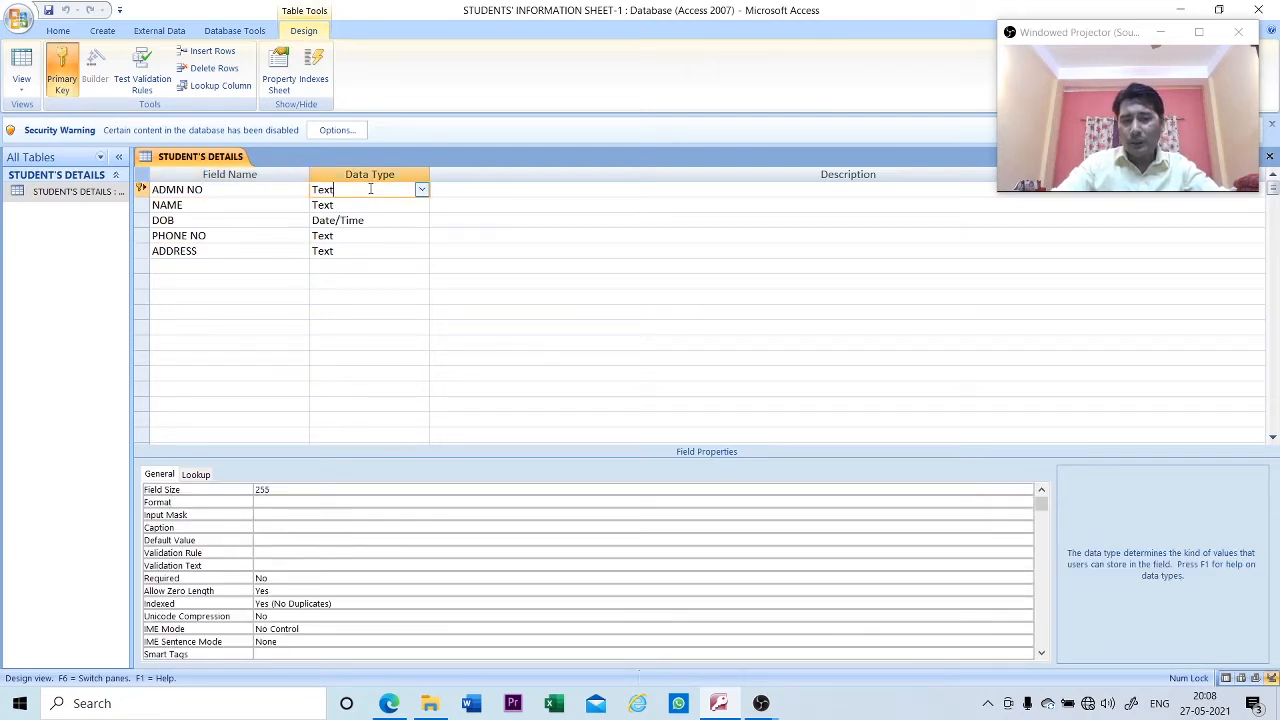
{"action": "left_click", "coordinate": [265, 189]}
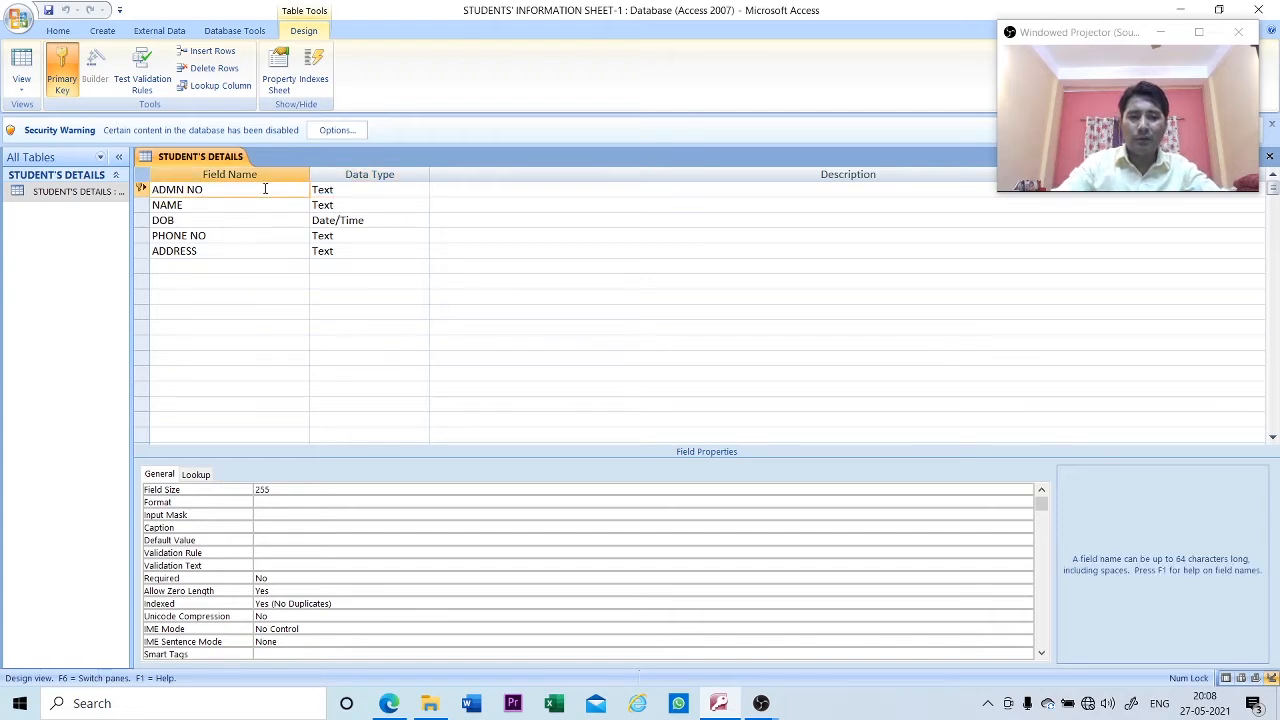
{"action": "left_click", "coordinate": [203, 205]}
{"action": "left_click", "coordinate": [204, 220]}
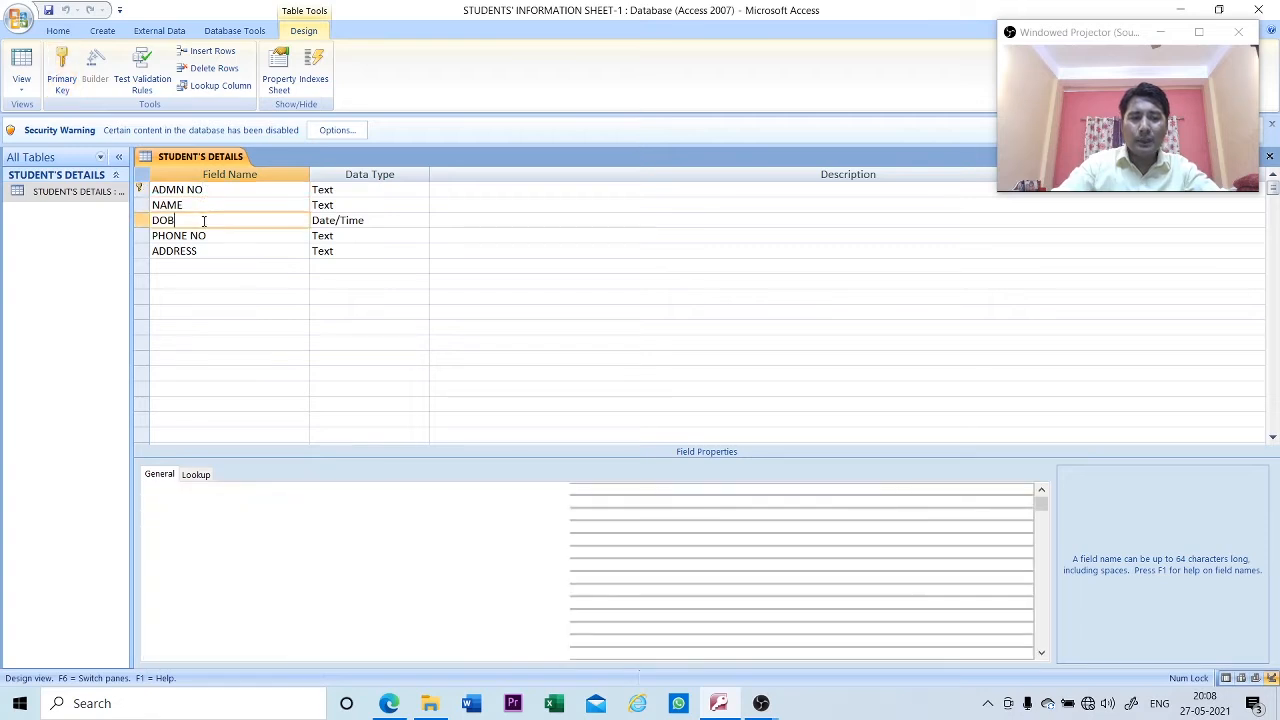
{"action": "left_click", "coordinate": [206, 236]}
{"action": "left_click", "coordinate": [211, 250]}
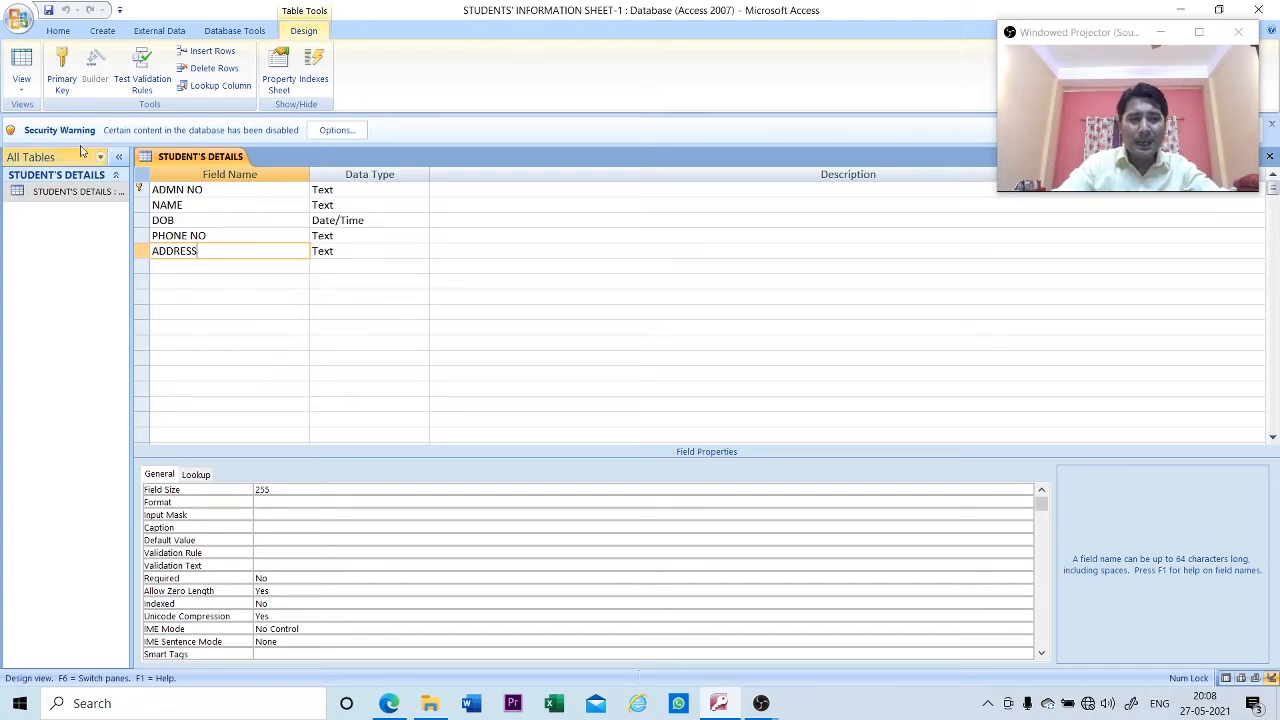
{"action": "left_click", "coordinate": [22, 88]}
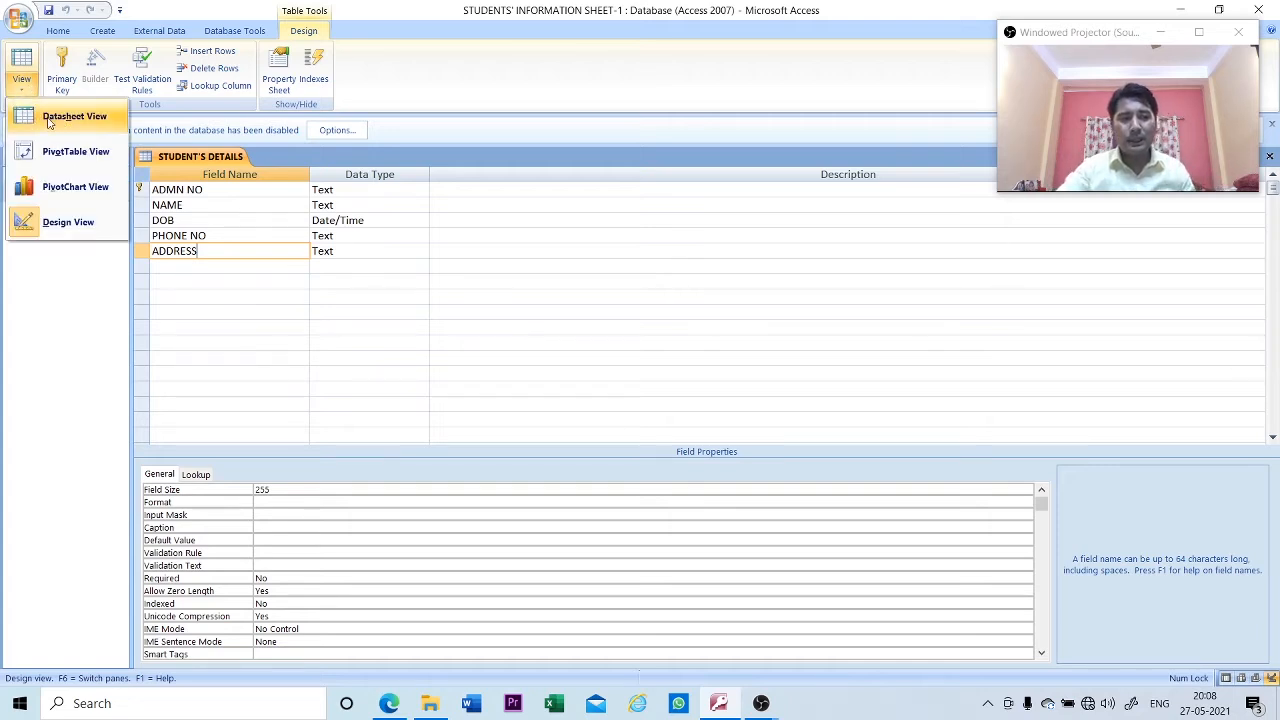
{"action": "left_click", "coordinate": [50, 121]}
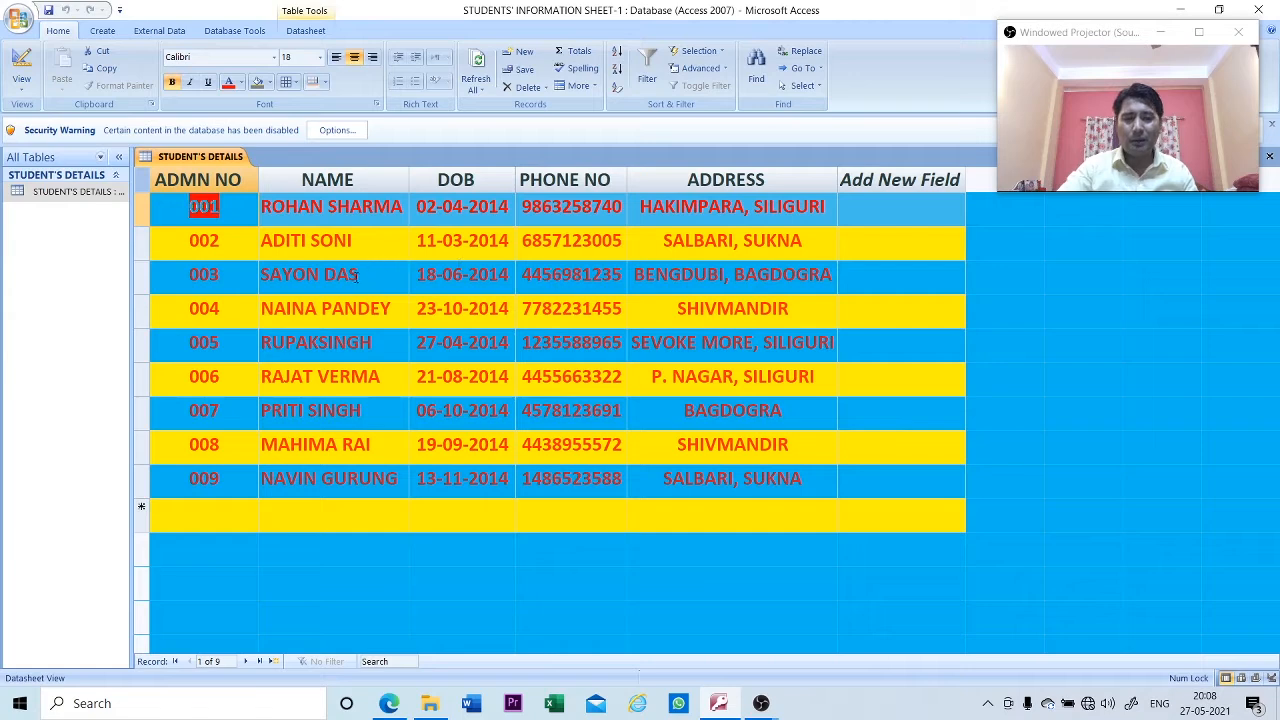
In the table's Design View, insert a field named AGE above DOB with the Number data type.
{"action": "left_click", "coordinate": [20, 86]}
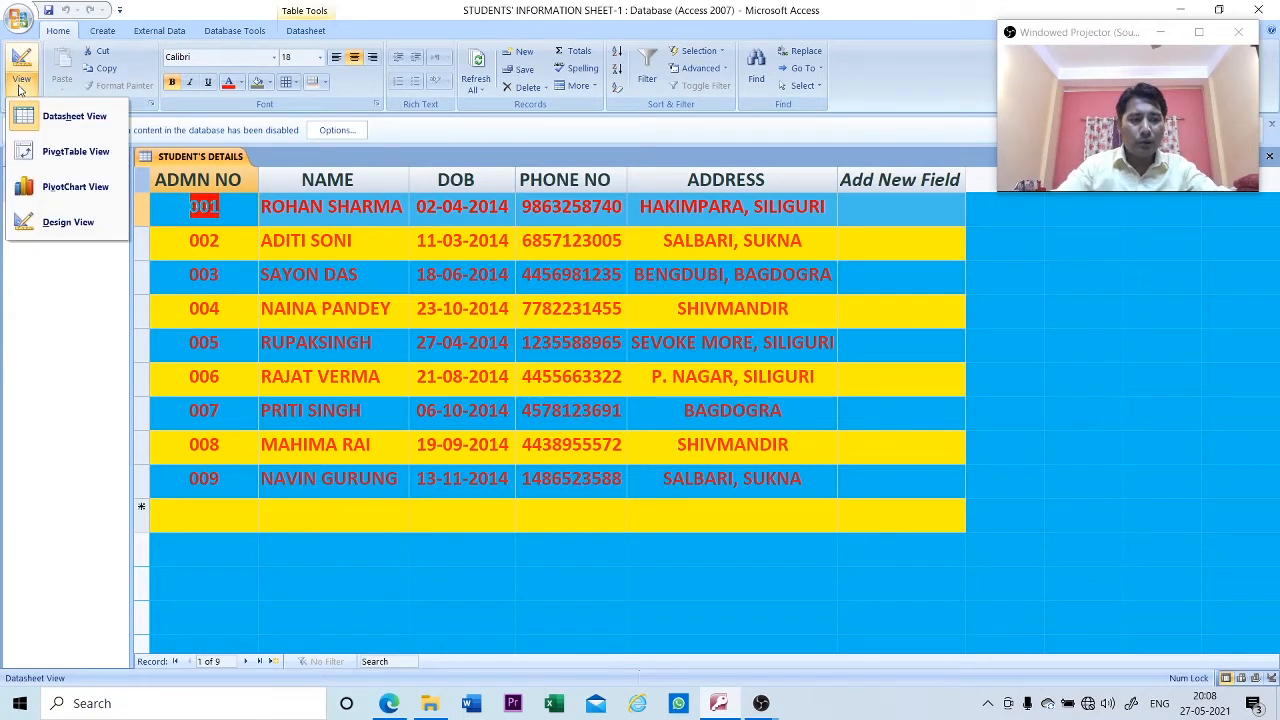
{"action": "left_click", "coordinate": [48, 223]}
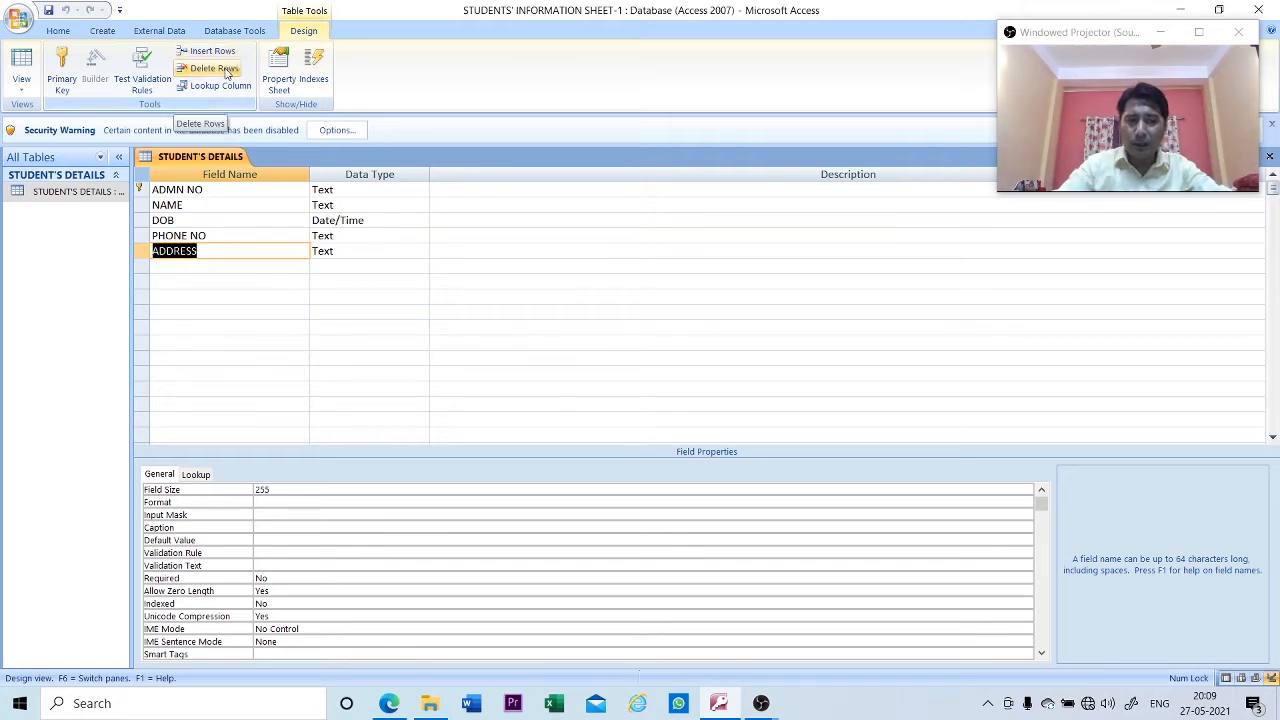
{"action": "left_click", "coordinate": [190, 222]}
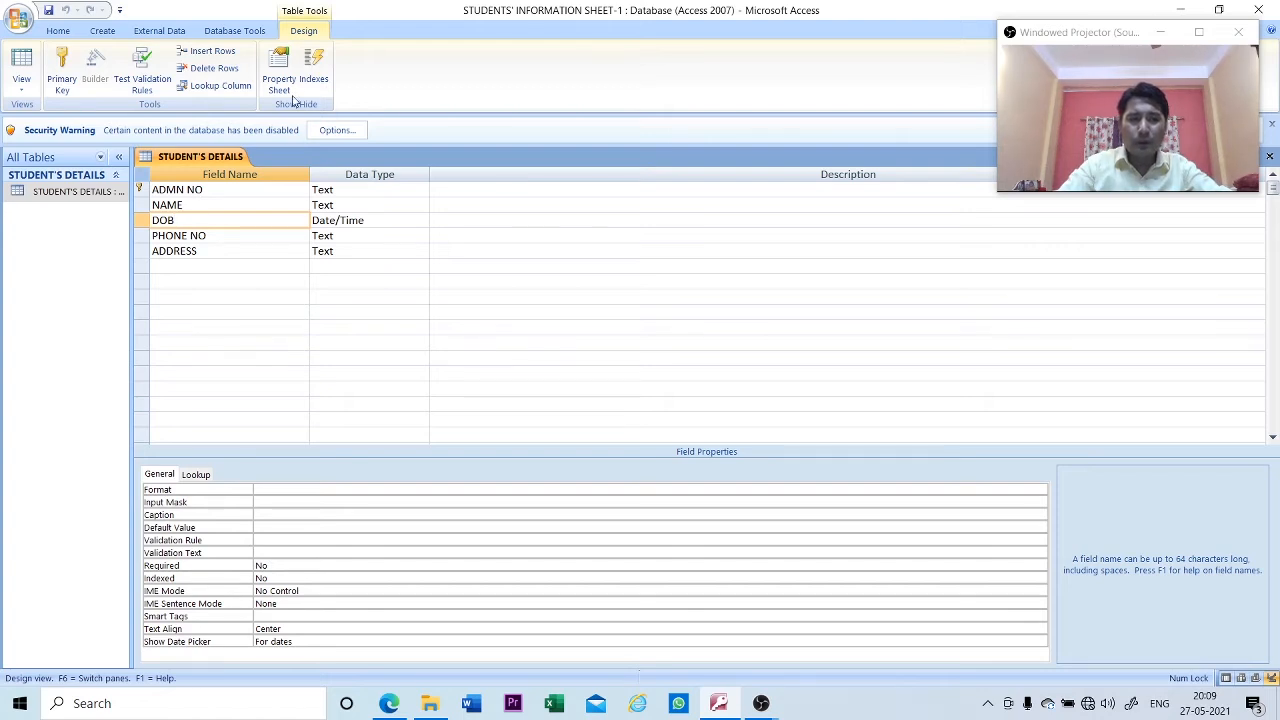
{"action": "left_click", "coordinate": [221, 54]}
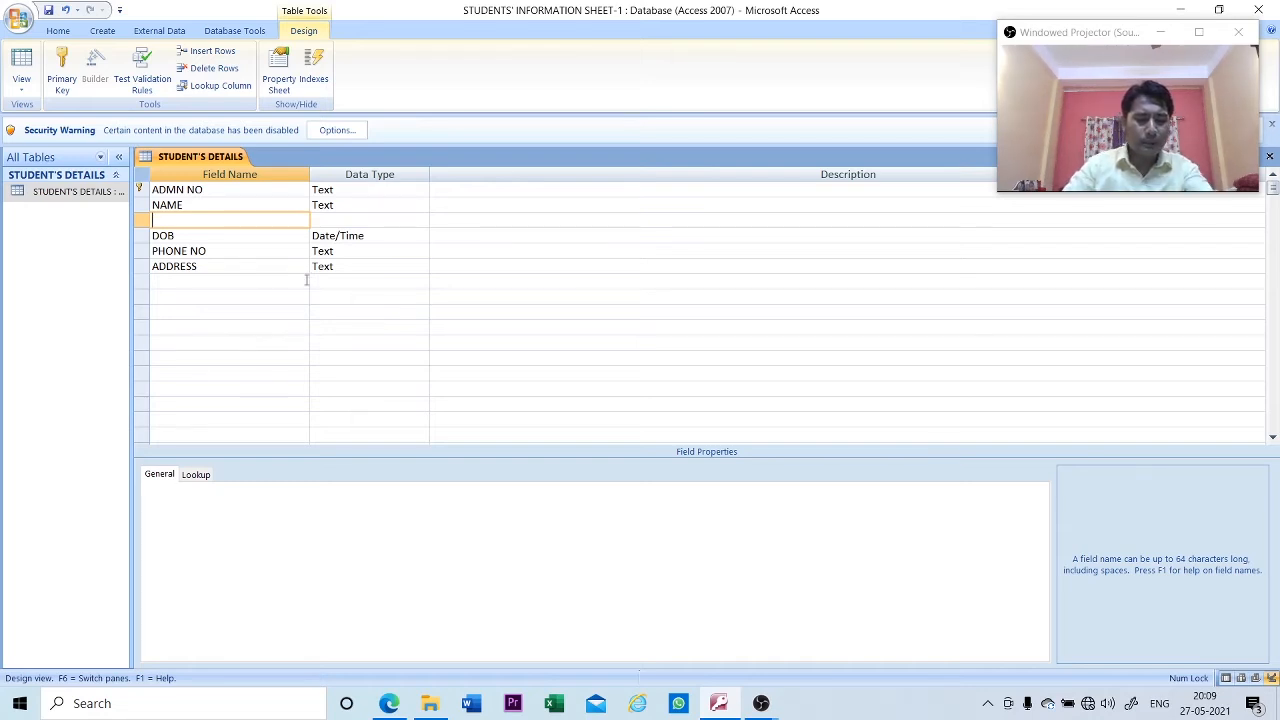
{"action": "key", "text": "Caps_Lock"}
{"action": "type", "text": "AGE"}
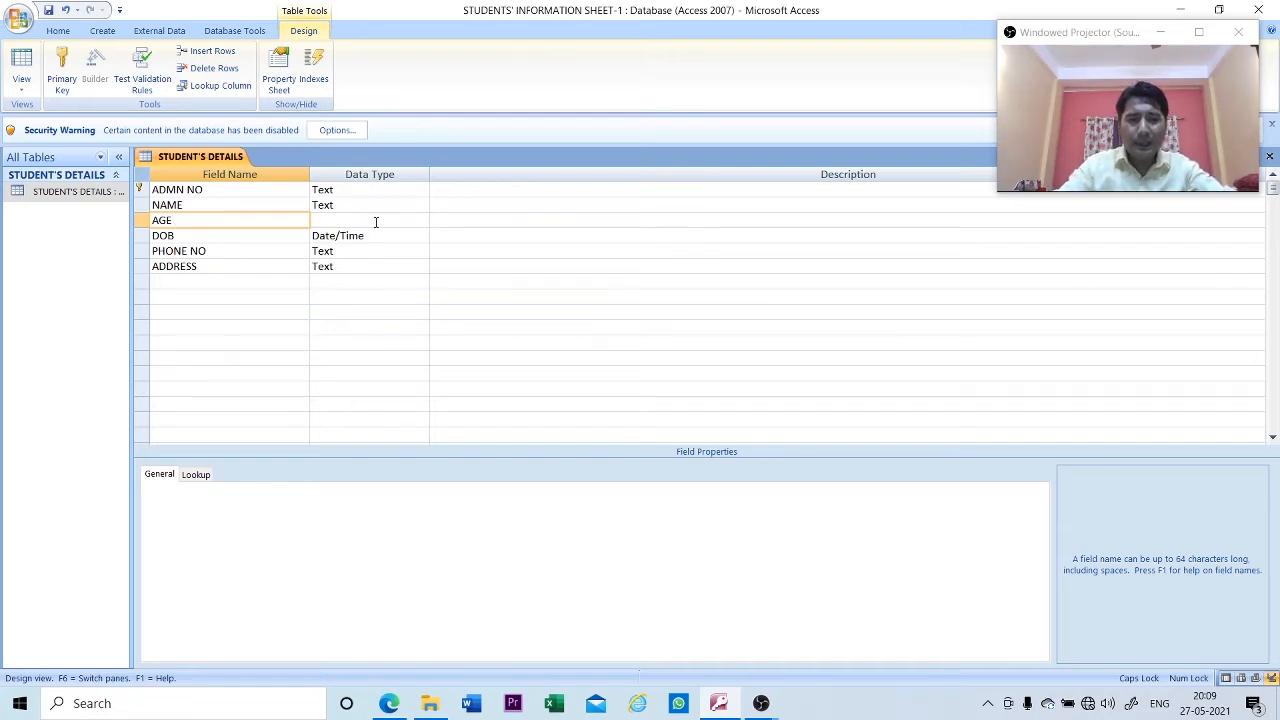
{"action": "left_click", "coordinate": [376, 221]}
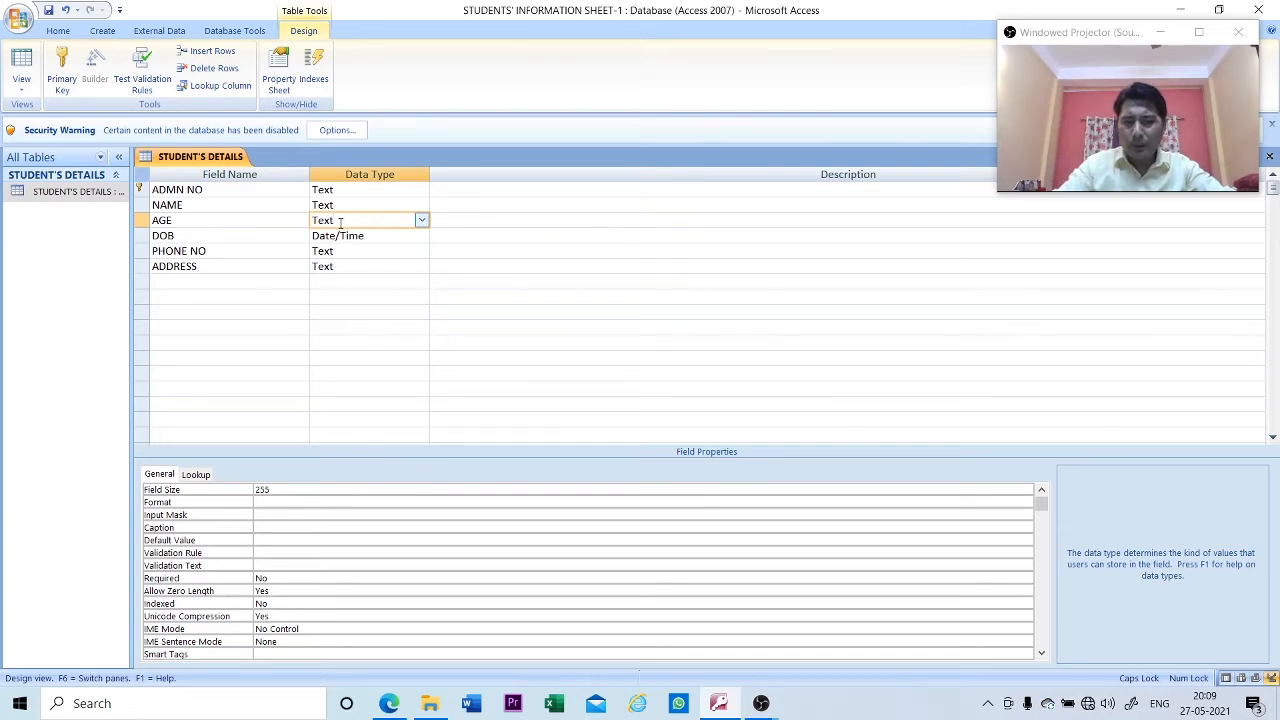
{"action": "left_click", "coordinate": [421, 221]}
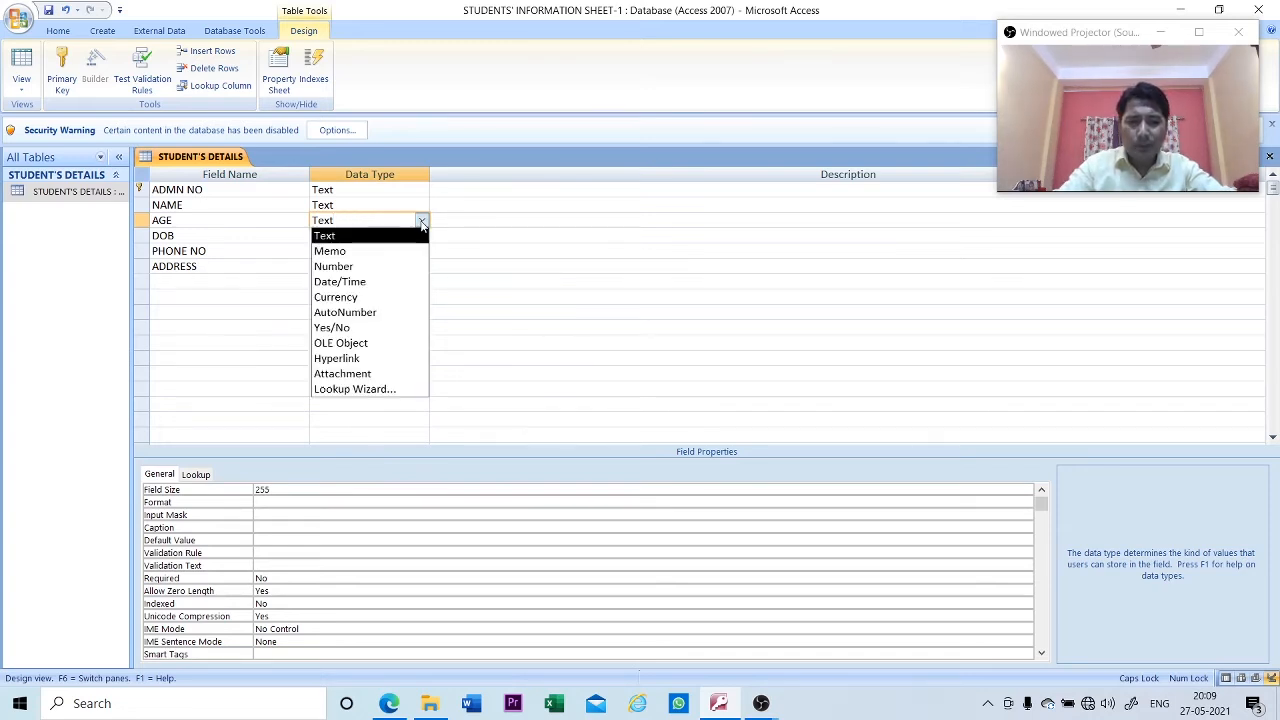
{"action": "left_click", "coordinate": [358, 267]}
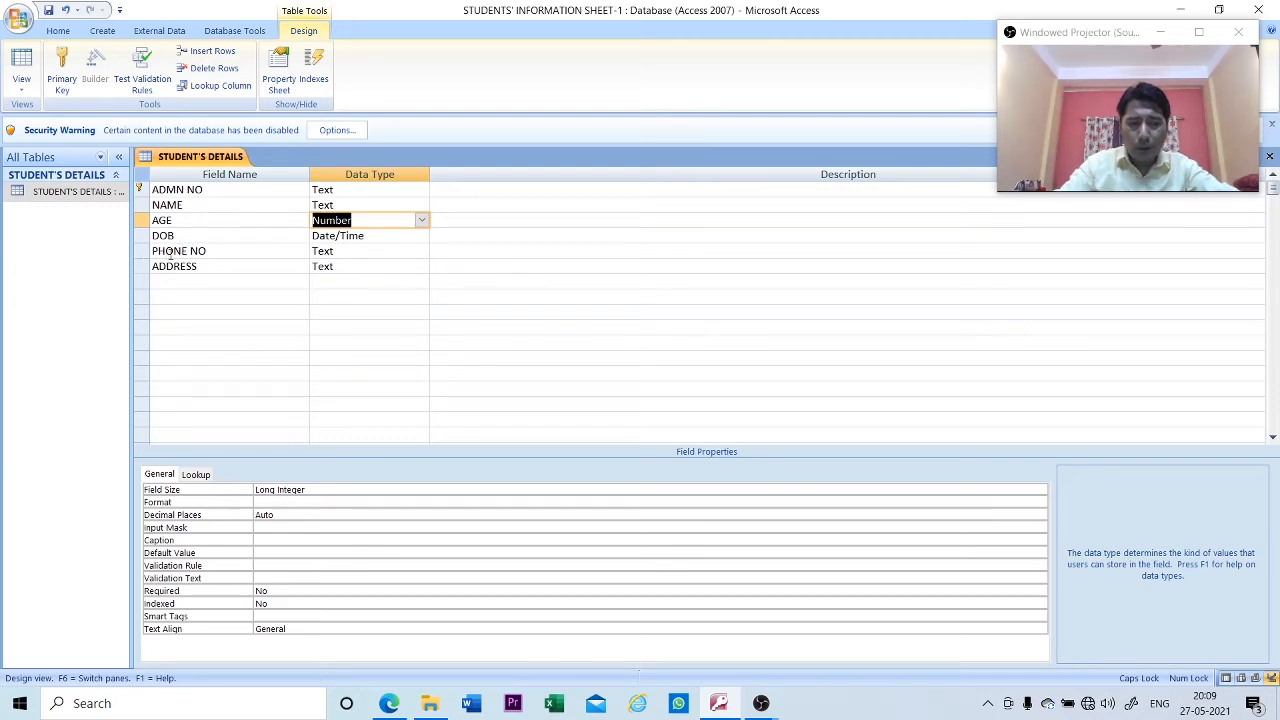
Insert a field named FATHERS' NAME above PHONE NO with the Text data type.
{"action": "left_click", "coordinate": [168, 251]}
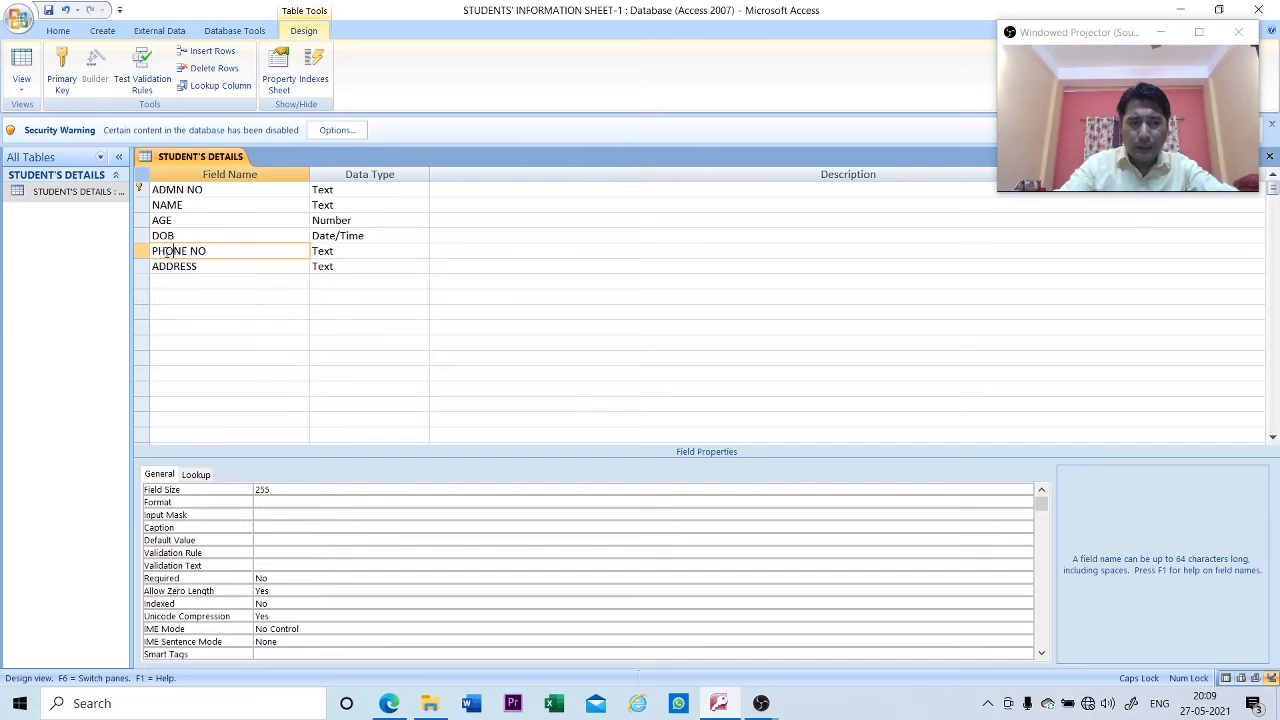
{"action": "right_click", "coordinate": [168, 252]}
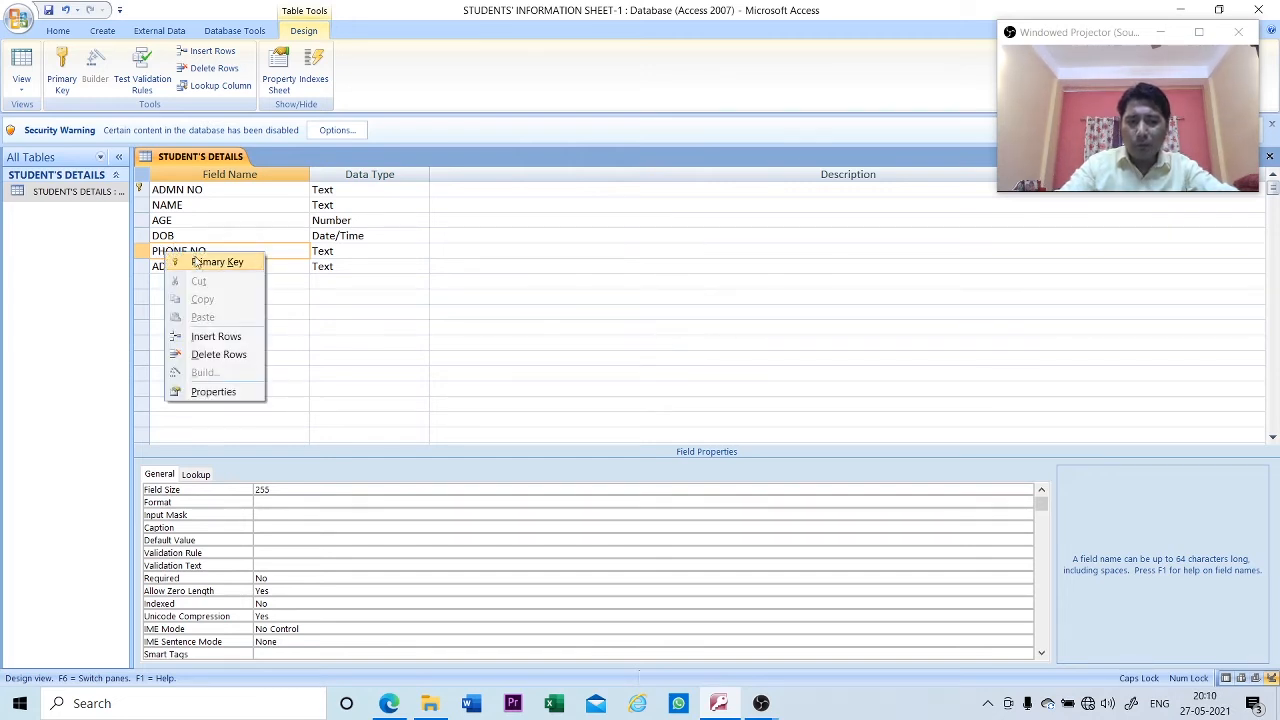
{"action": "left_click", "coordinate": [216, 336]}
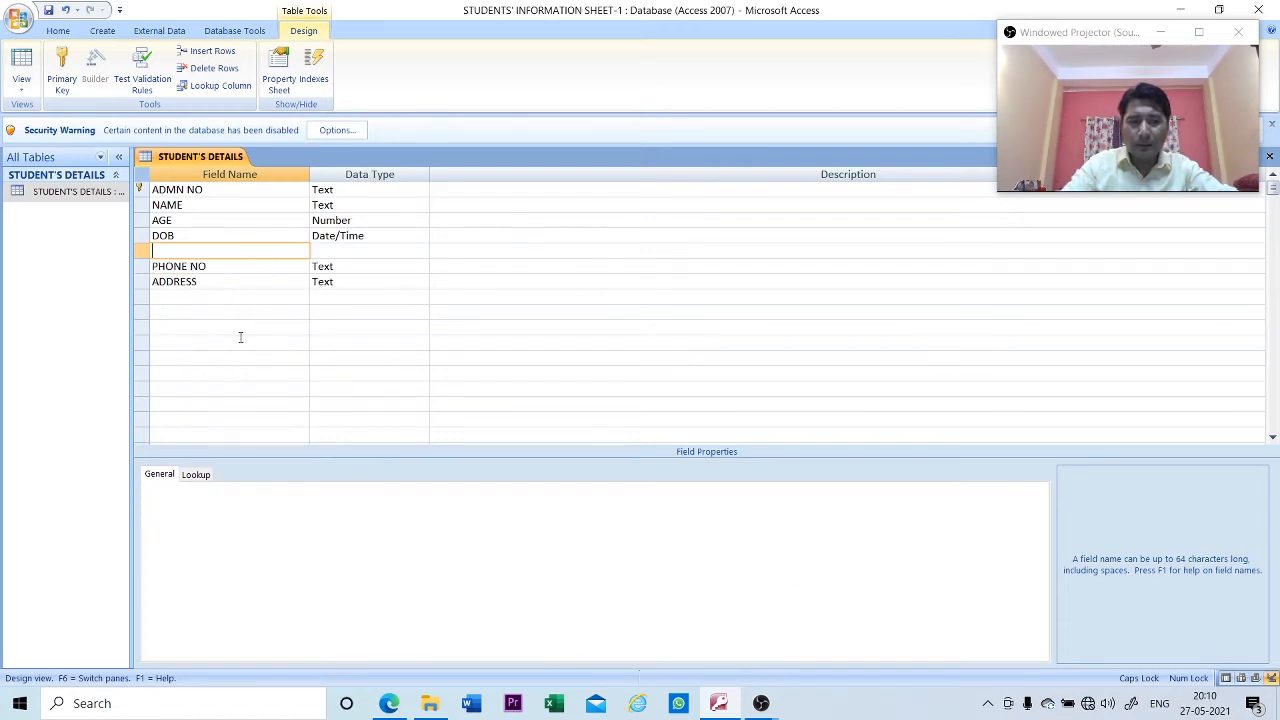
{"action": "left_click", "coordinate": [183, 253]}
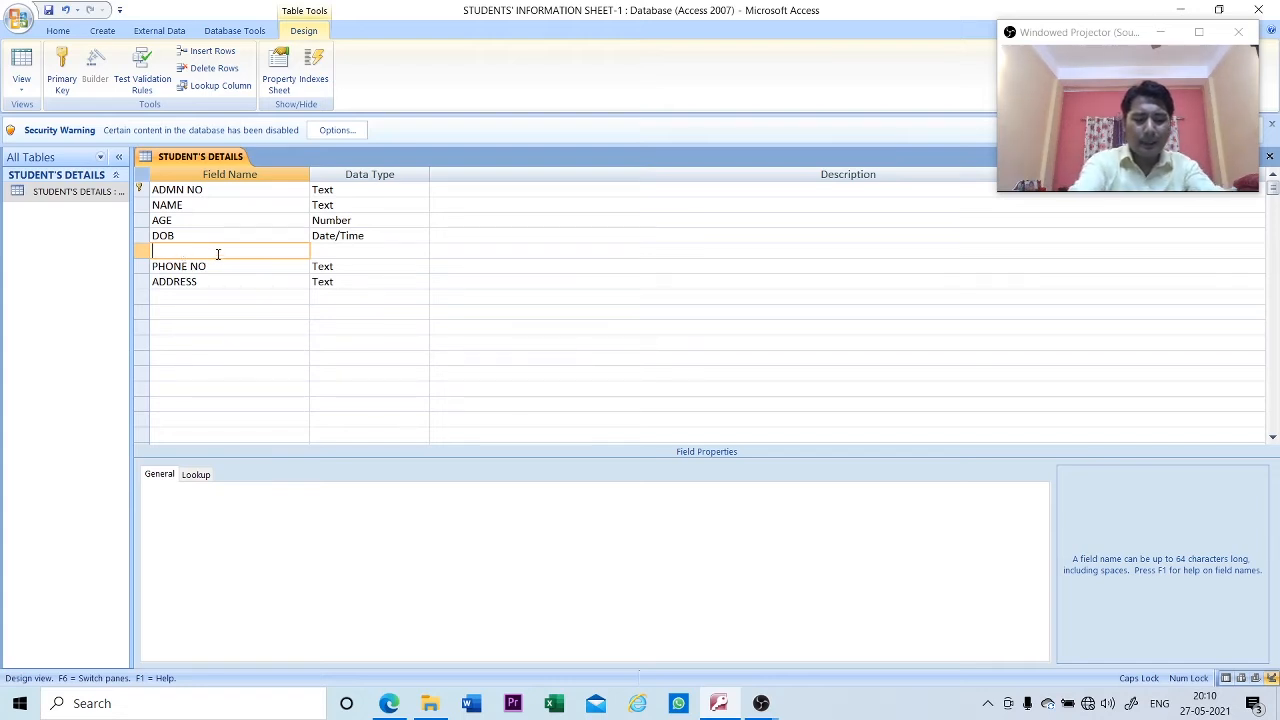
{"action": "type", "text": "FATHER"}
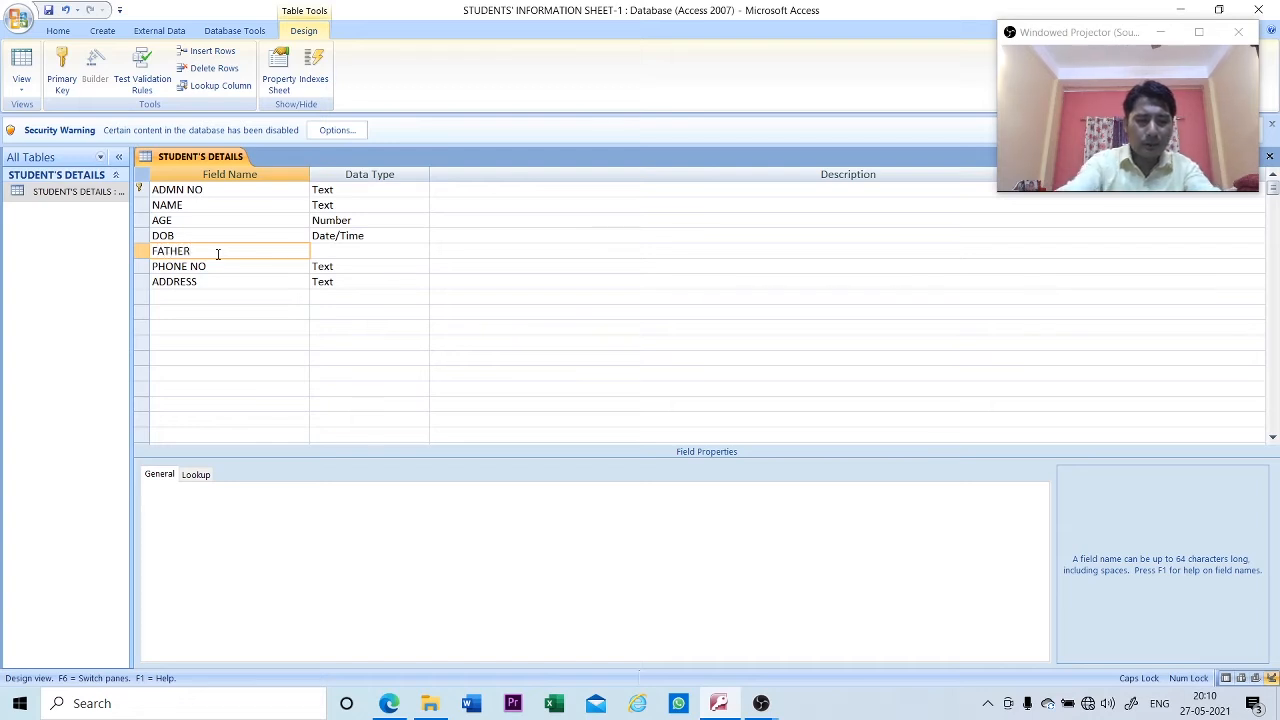
{"action": "type", "text": "S' N"}
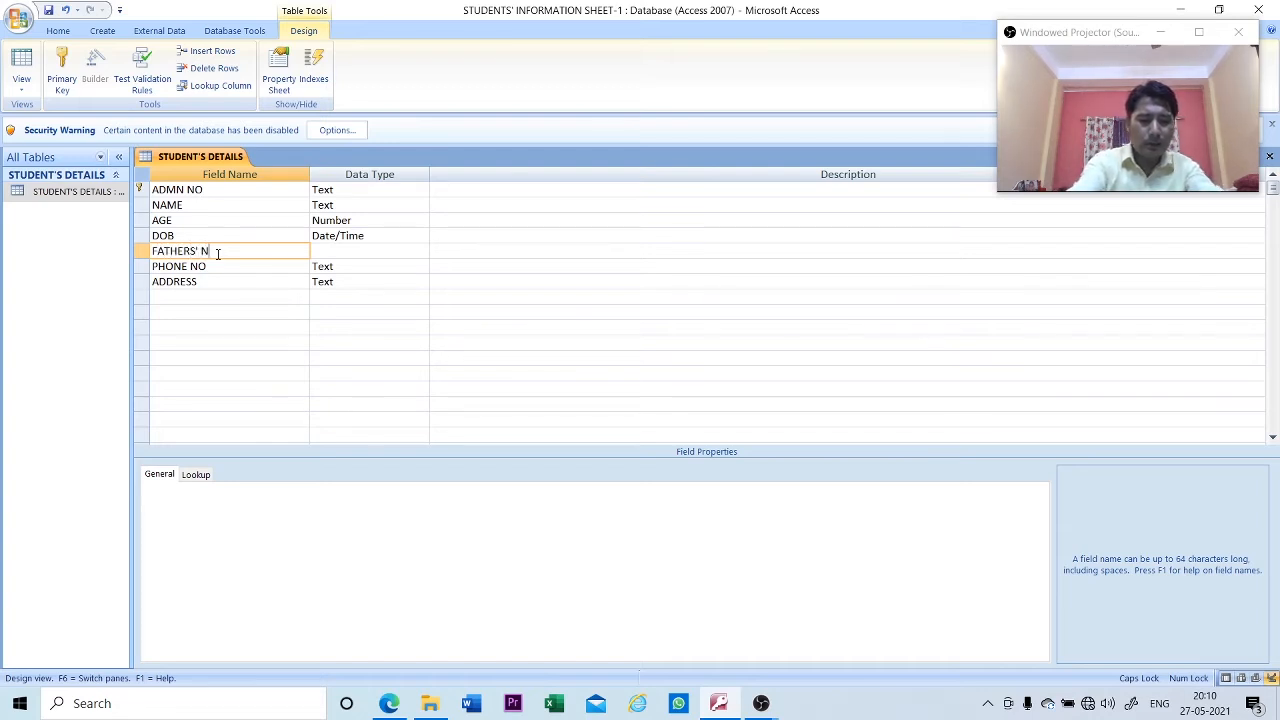
{"action": "type", "text": "AME"}
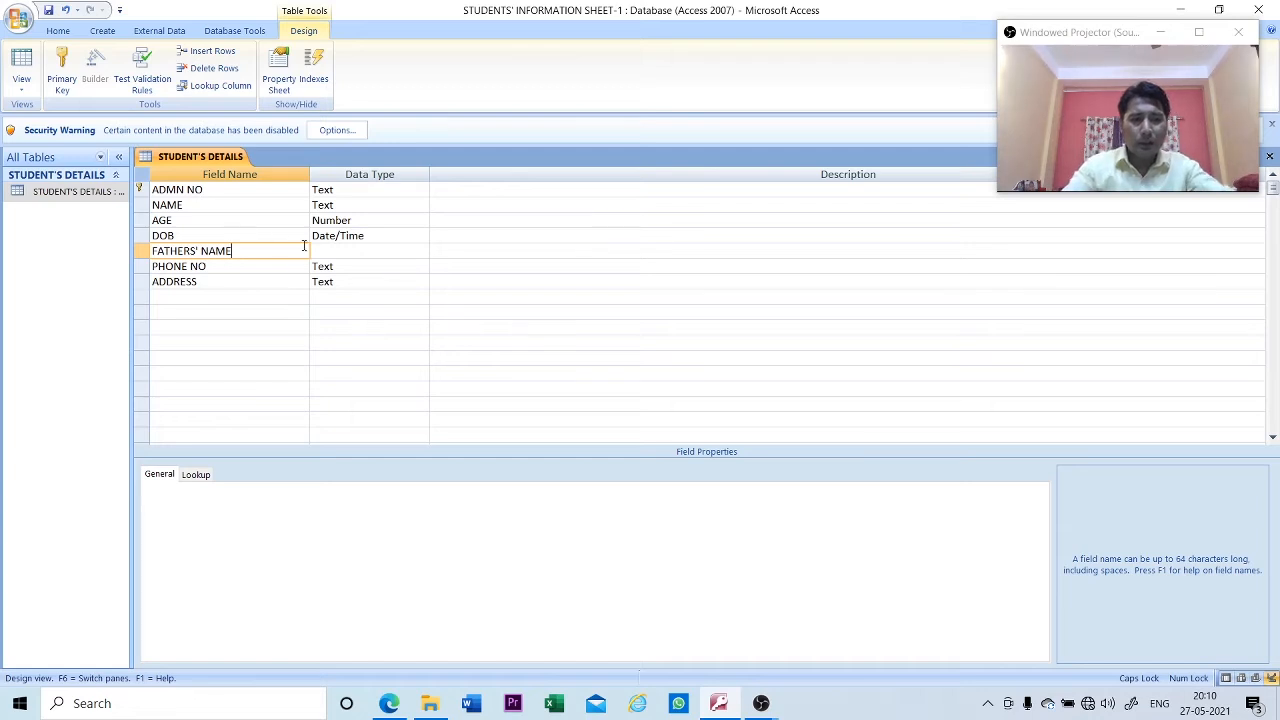
{"action": "left_click", "coordinate": [352, 251]}
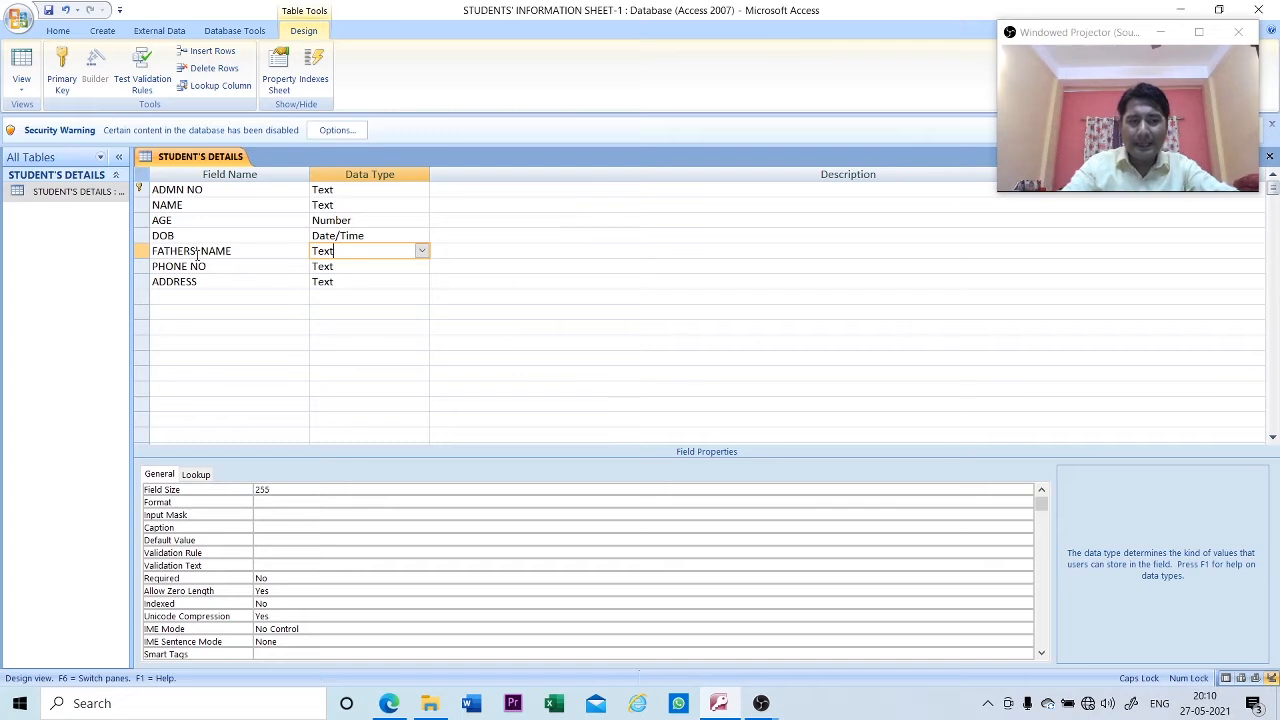
Save the table while switching to Datasheet View and widen the FATHERS' NAME column.
{"action": "left_click", "coordinate": [25, 92]}
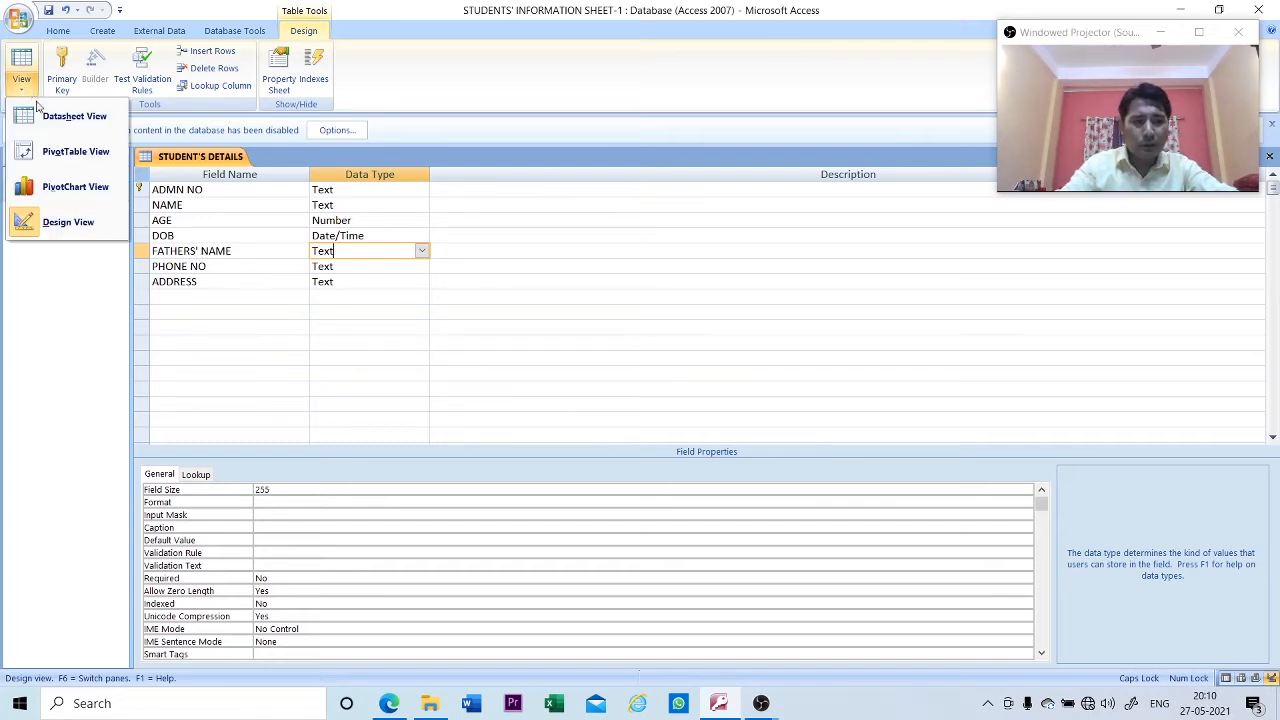
{"action": "left_click", "coordinate": [53, 120]}
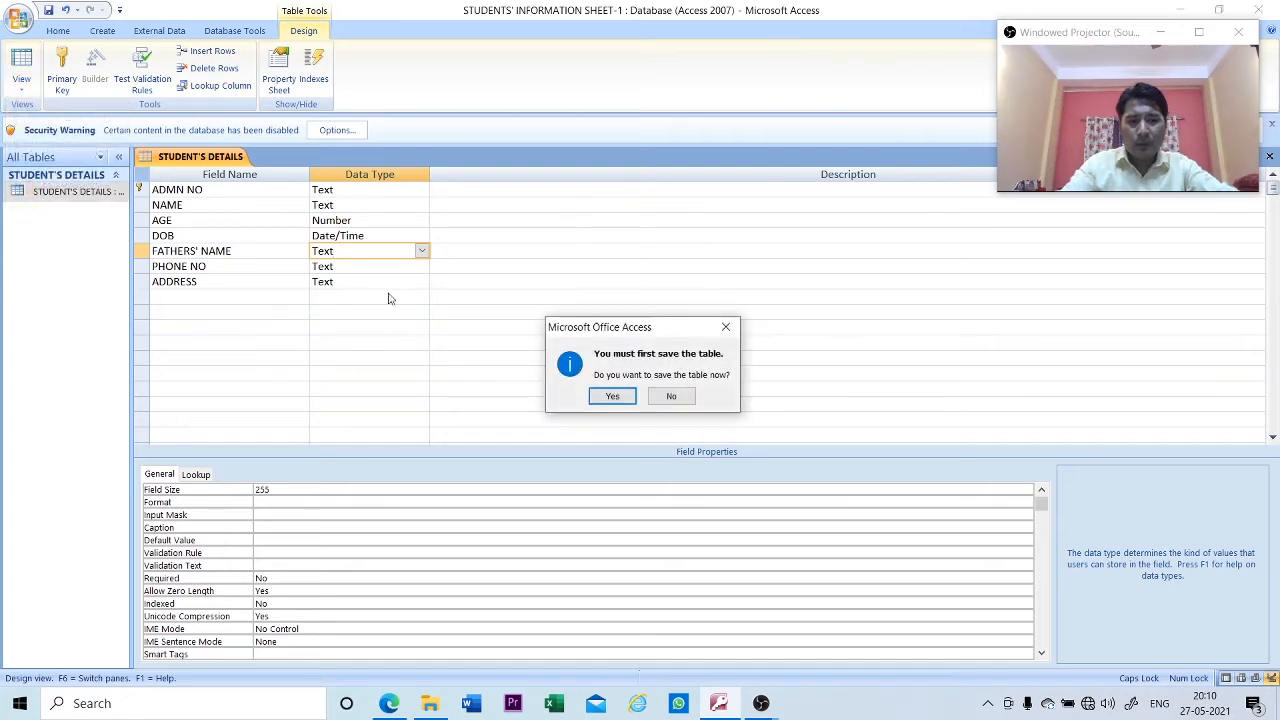
{"action": "left_click", "coordinate": [613, 397]}
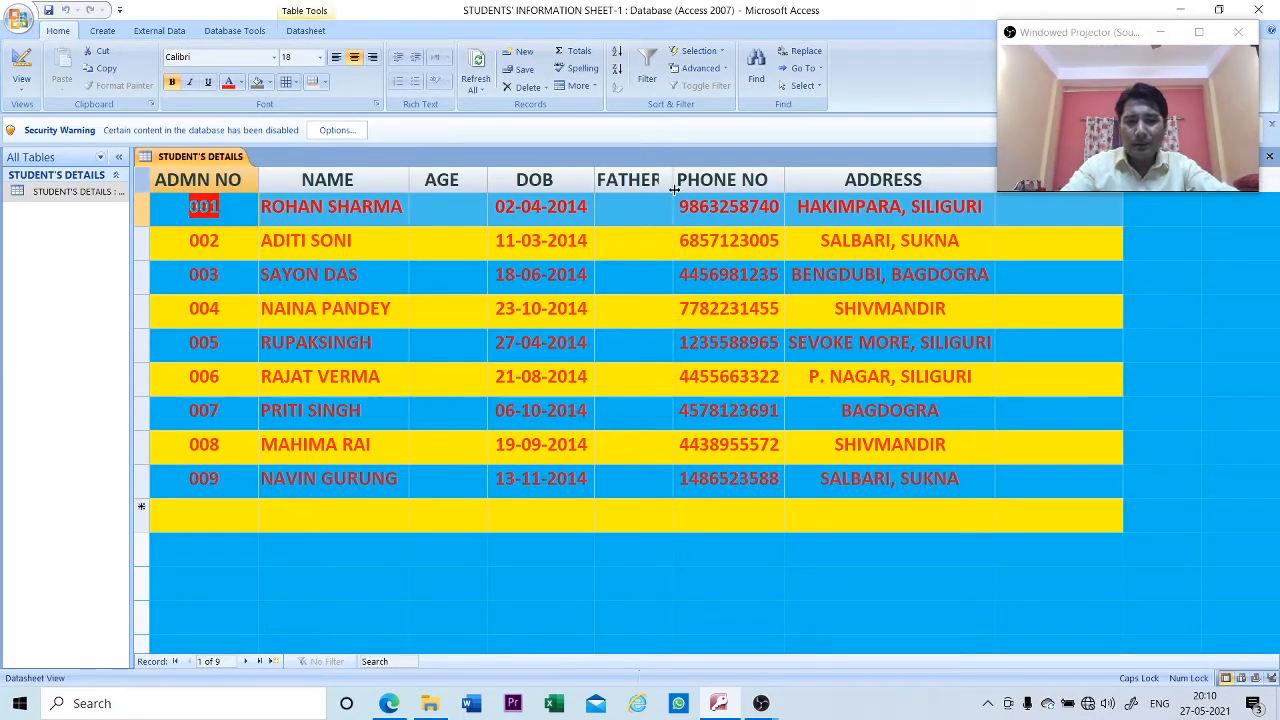
{"action": "left_click_drag", "start_coordinate": [674, 190], "coordinate": [706, 190]}
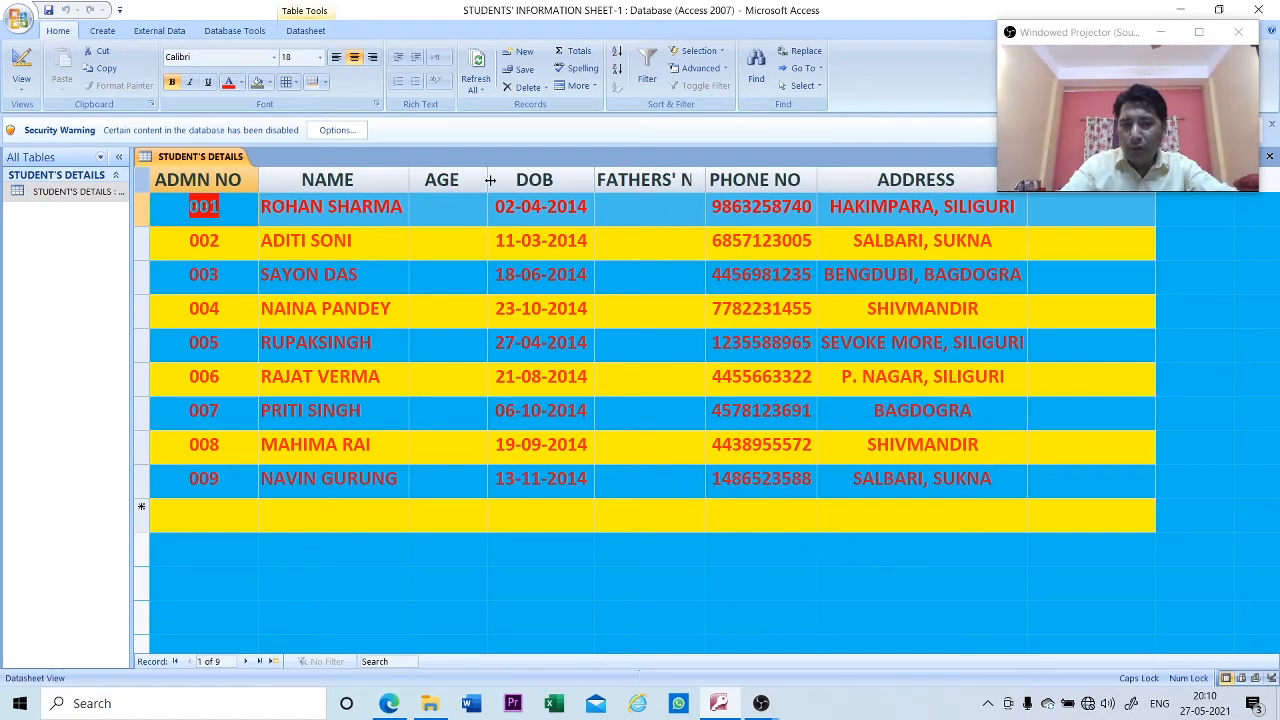
Select the first record's AGE and FATHERS' NAME cells in turn and switch the table back to Design View.
{"action": "left_click", "coordinate": [447, 209]}
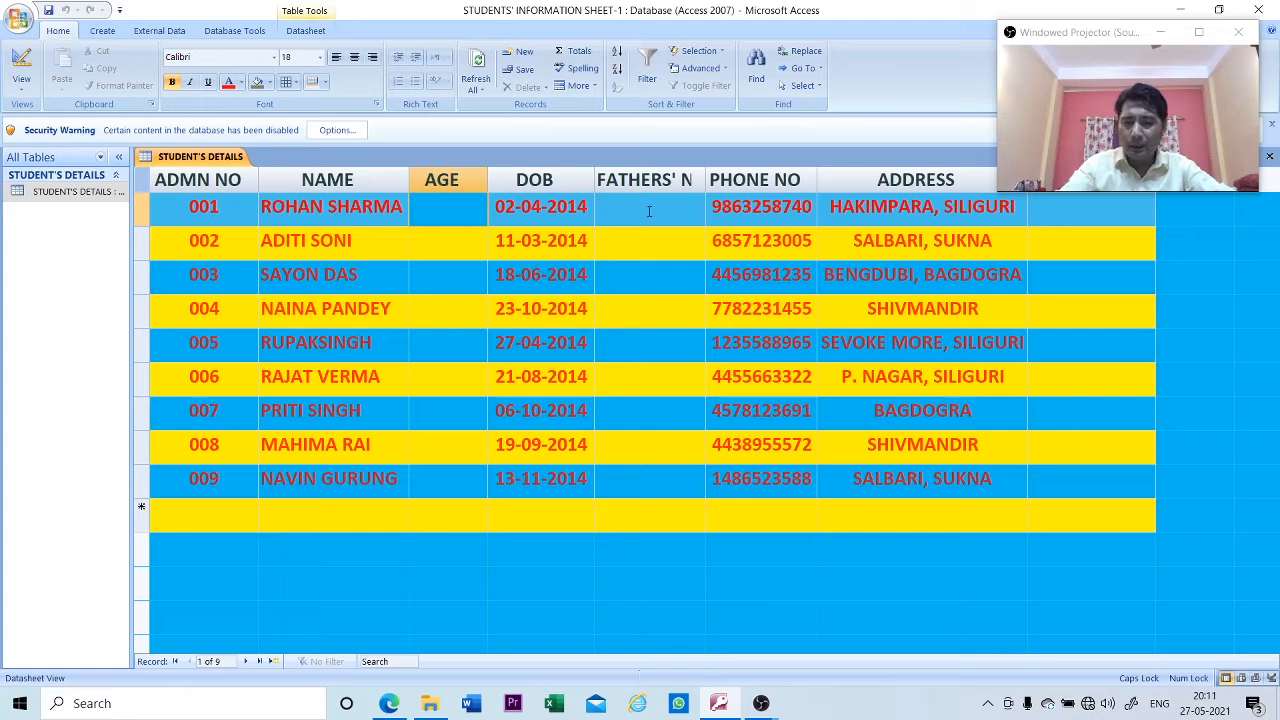
{"action": "left_click", "coordinate": [649, 211]}
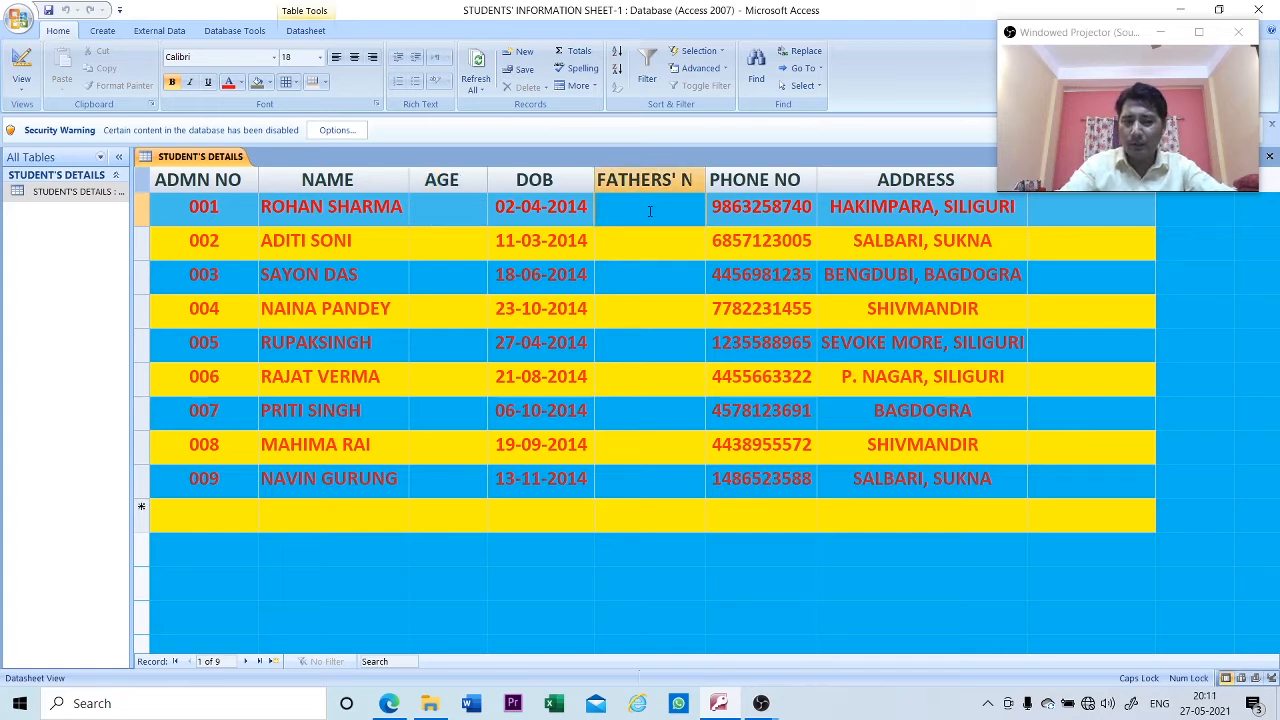
{"action": "left_click", "coordinate": [21, 84]}
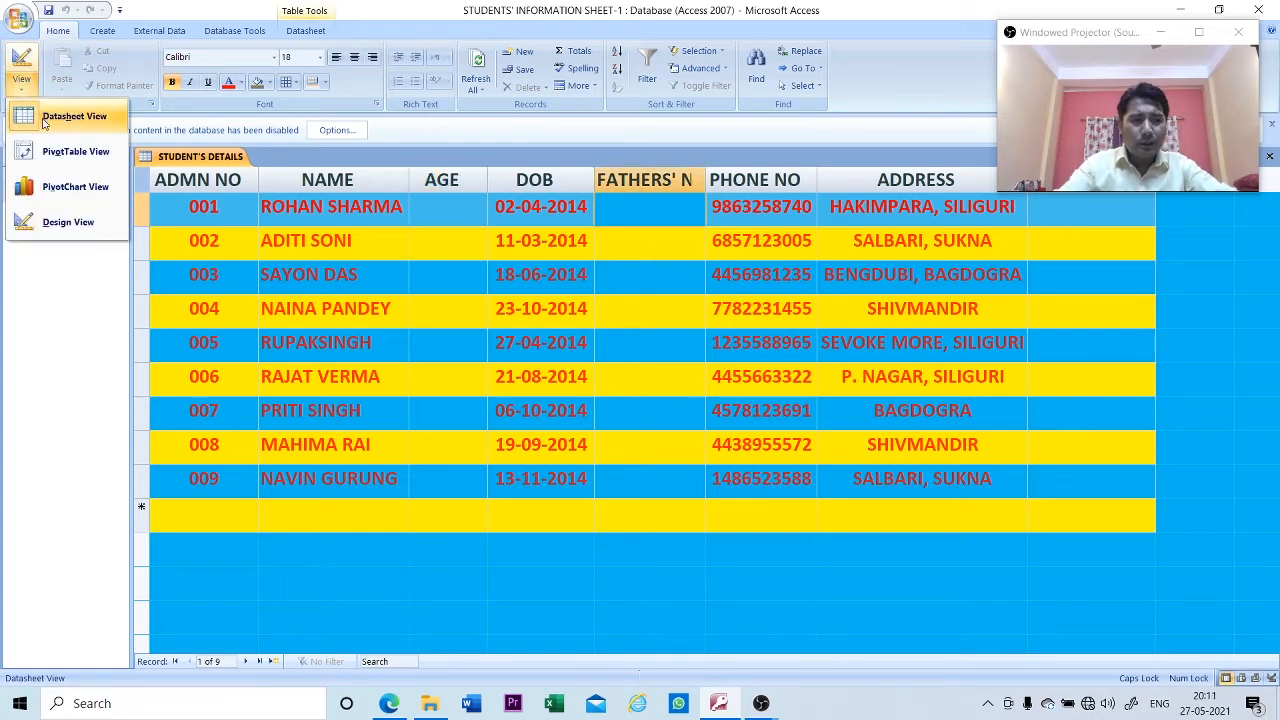
{"action": "left_click", "coordinate": [66, 222]}
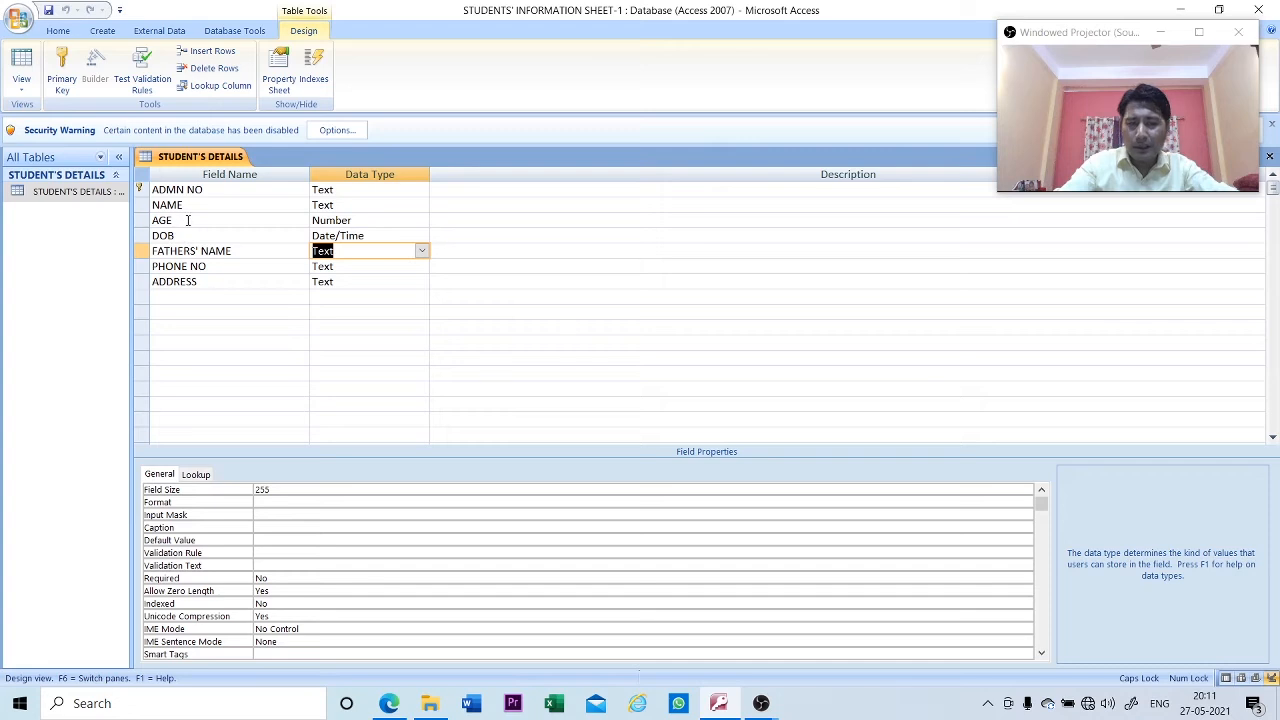
Delete the AGE field from the table design and confirm its permanent removal.
{"action": "left_click", "coordinate": [187, 220]}
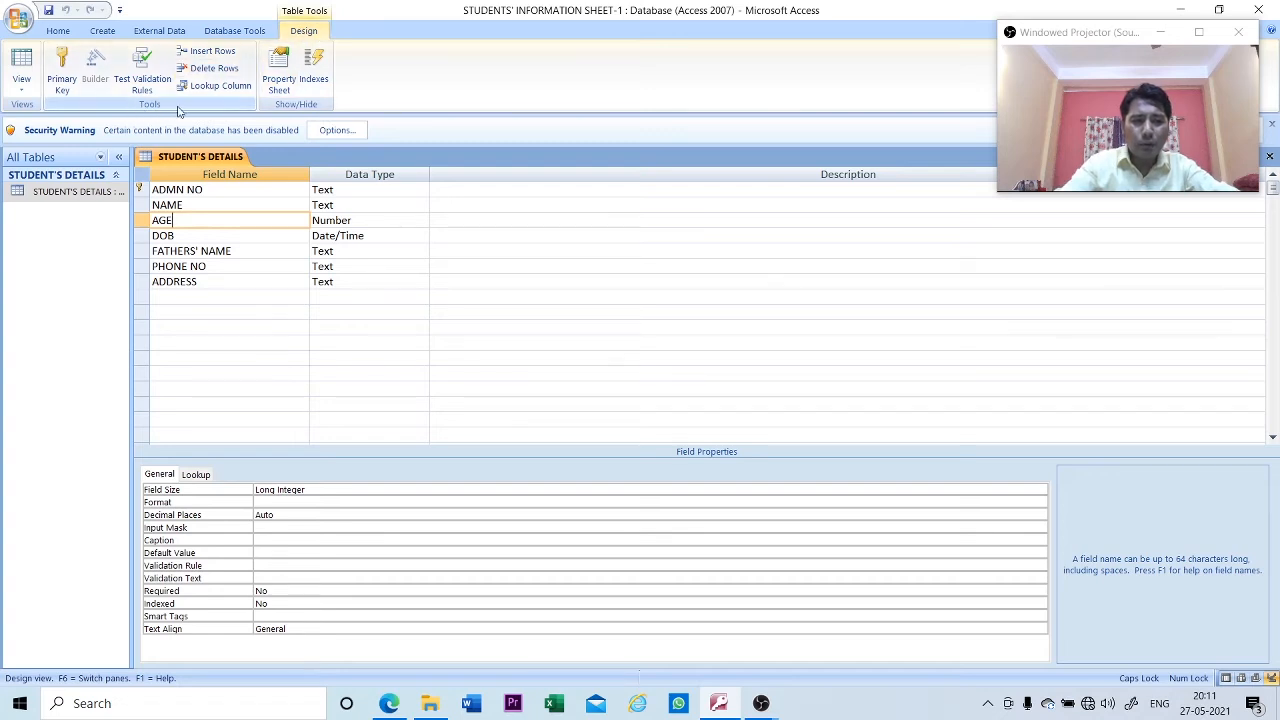
{"action": "left_click", "coordinate": [212, 70]}
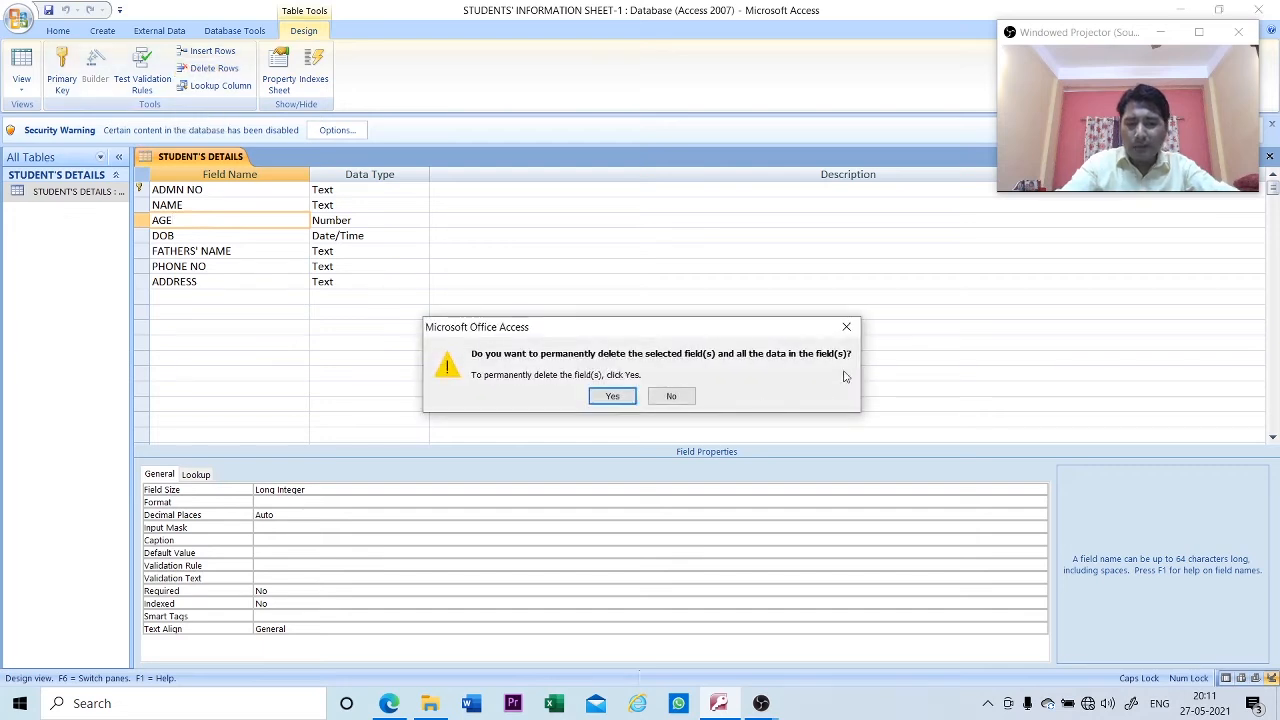
{"action": "left_click", "coordinate": [613, 397]}
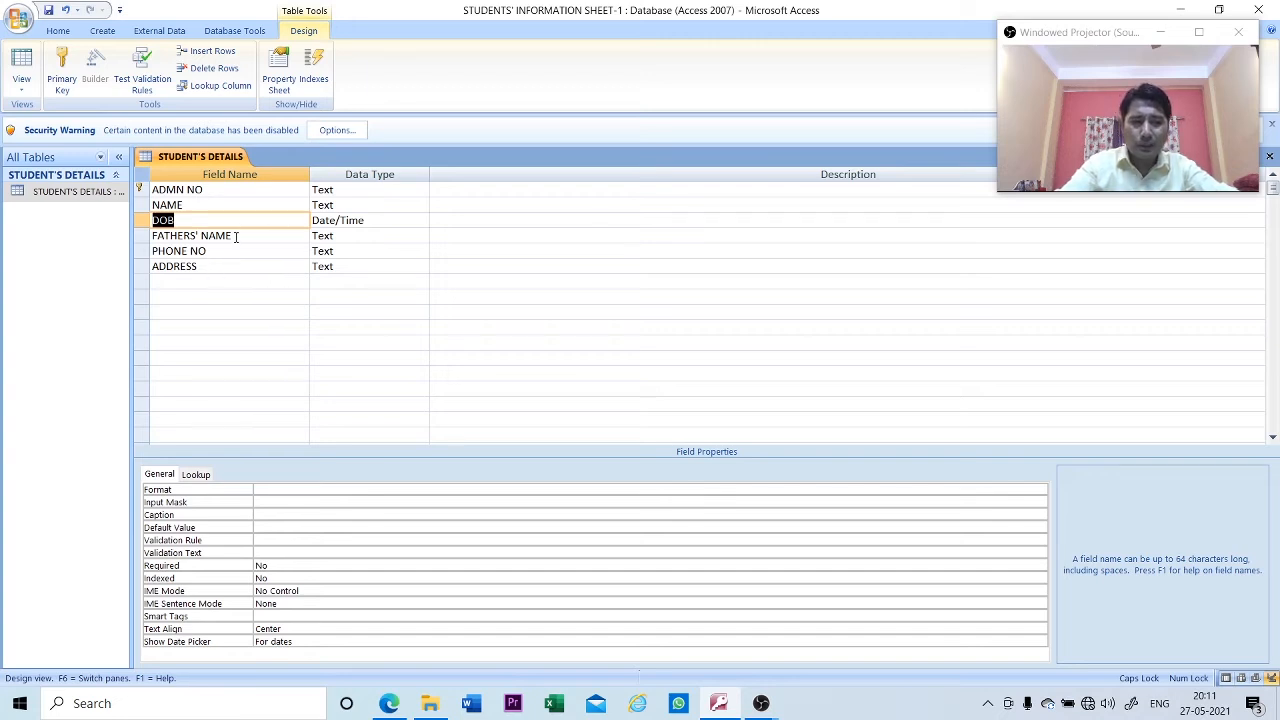
Delete the FATHERS' NAME field from the table design and confirm its permanent removal.
{"action": "left_click", "coordinate": [238, 235]}
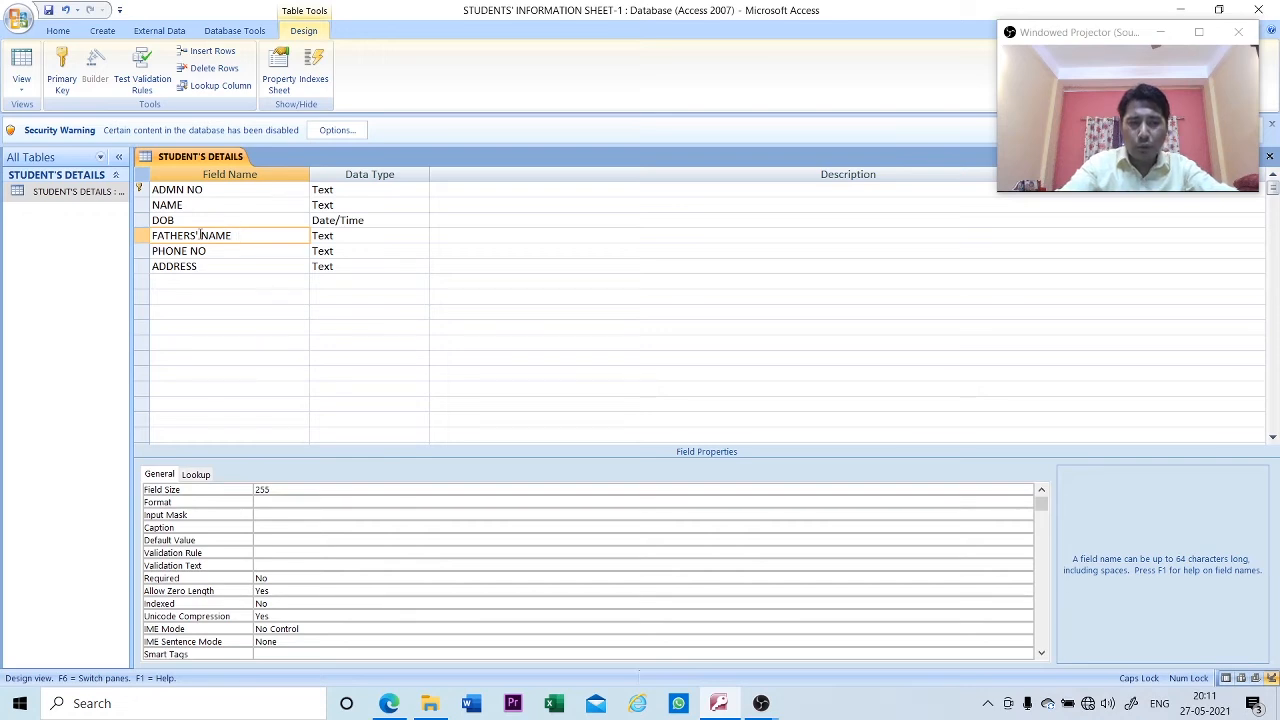
{"action": "right_click", "coordinate": [210, 236]}
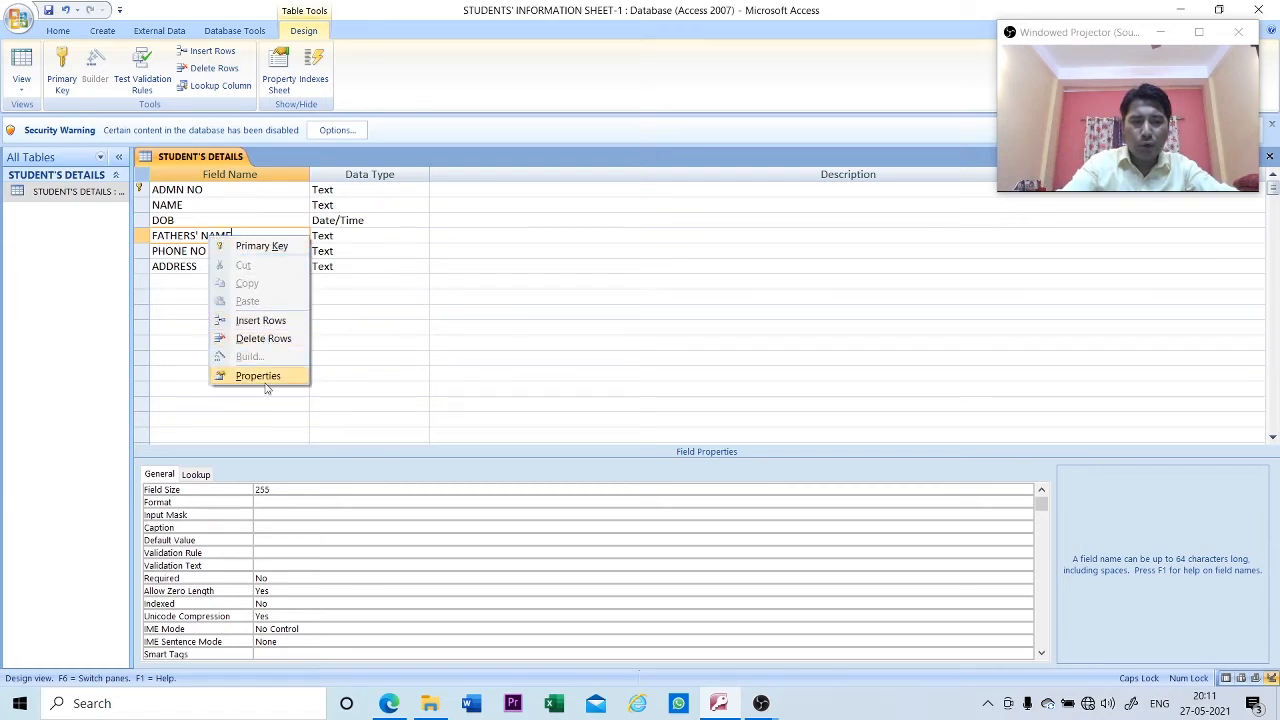
{"action": "left_click", "coordinate": [268, 340]}
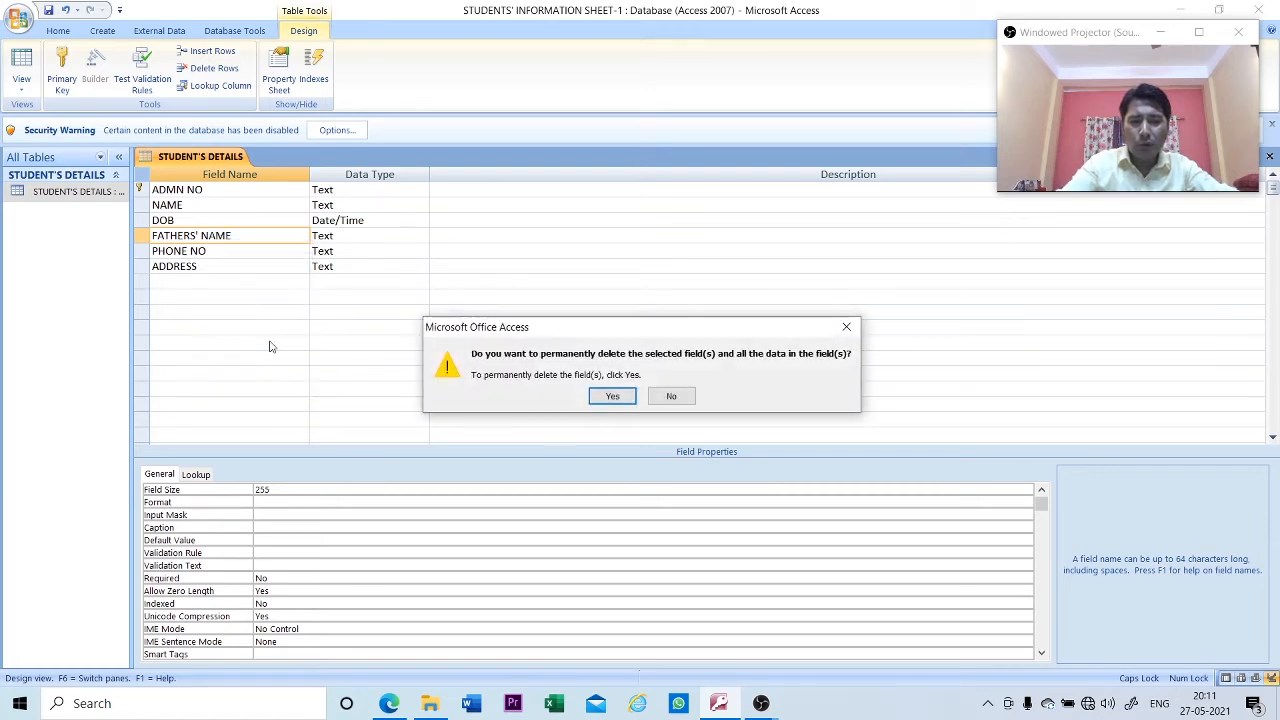
{"action": "left_click_drag", "start_coordinate": [578, 327], "coordinate": [547, 229]}
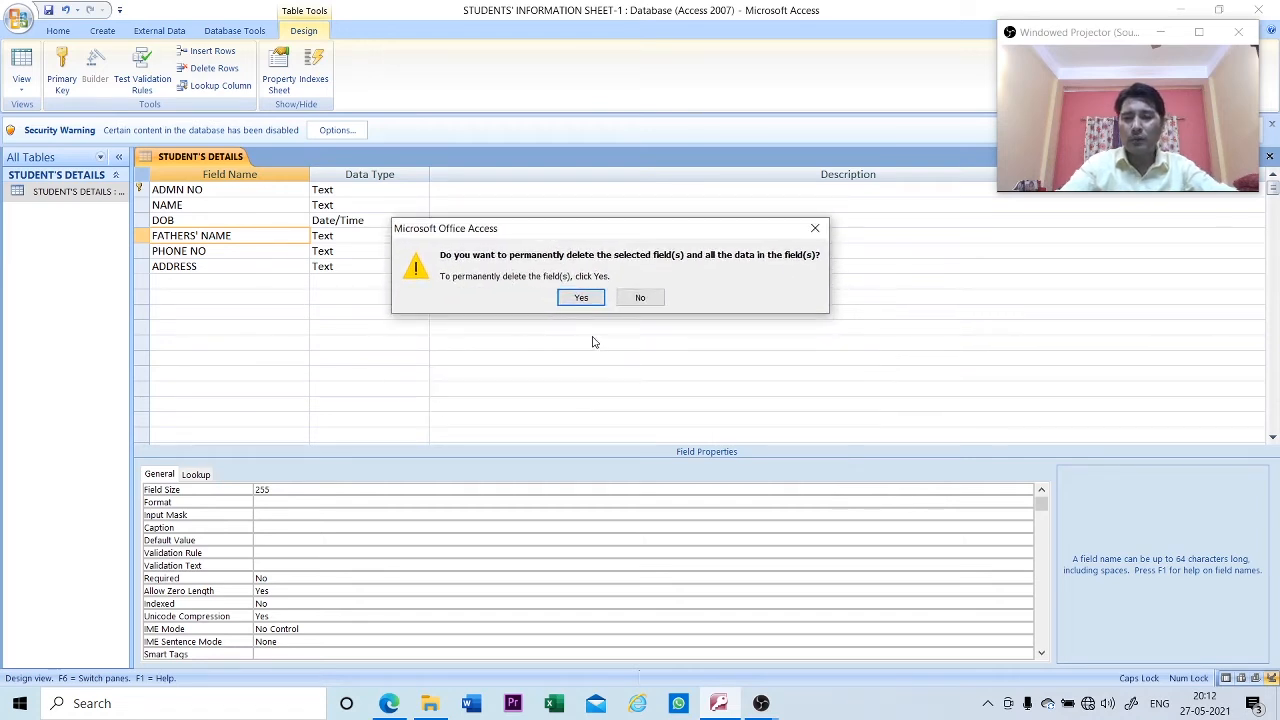
{"action": "left_click", "coordinate": [581, 297]}
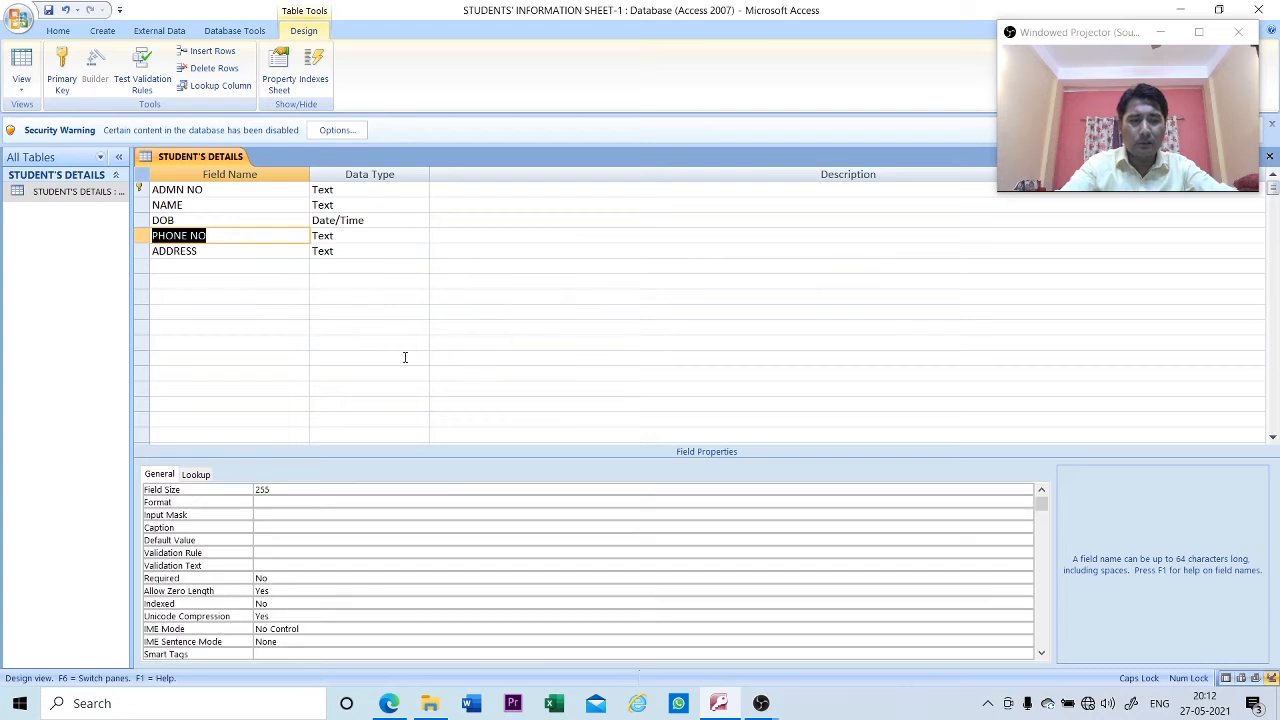
{"action": "left_click", "coordinate": [242, 315]}
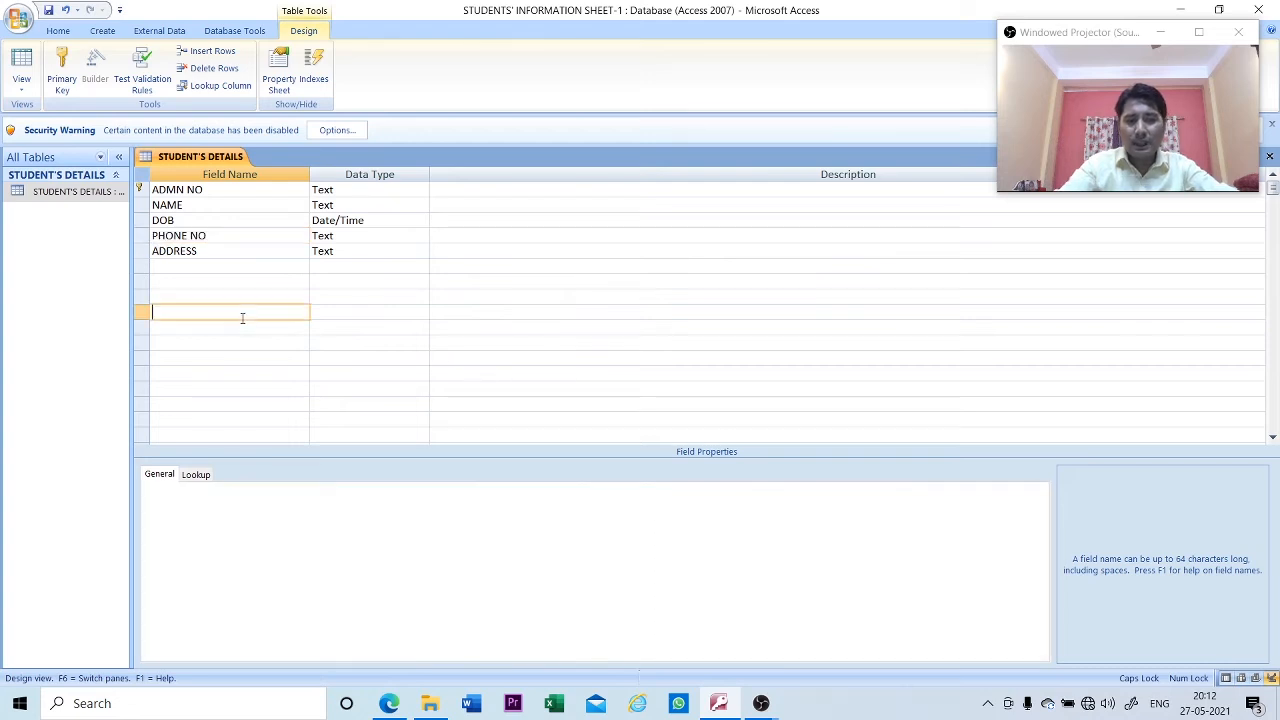
Move the ADDRESS field up so it sits between NAME and DOB.
{"action": "left_click", "coordinate": [231, 235]}
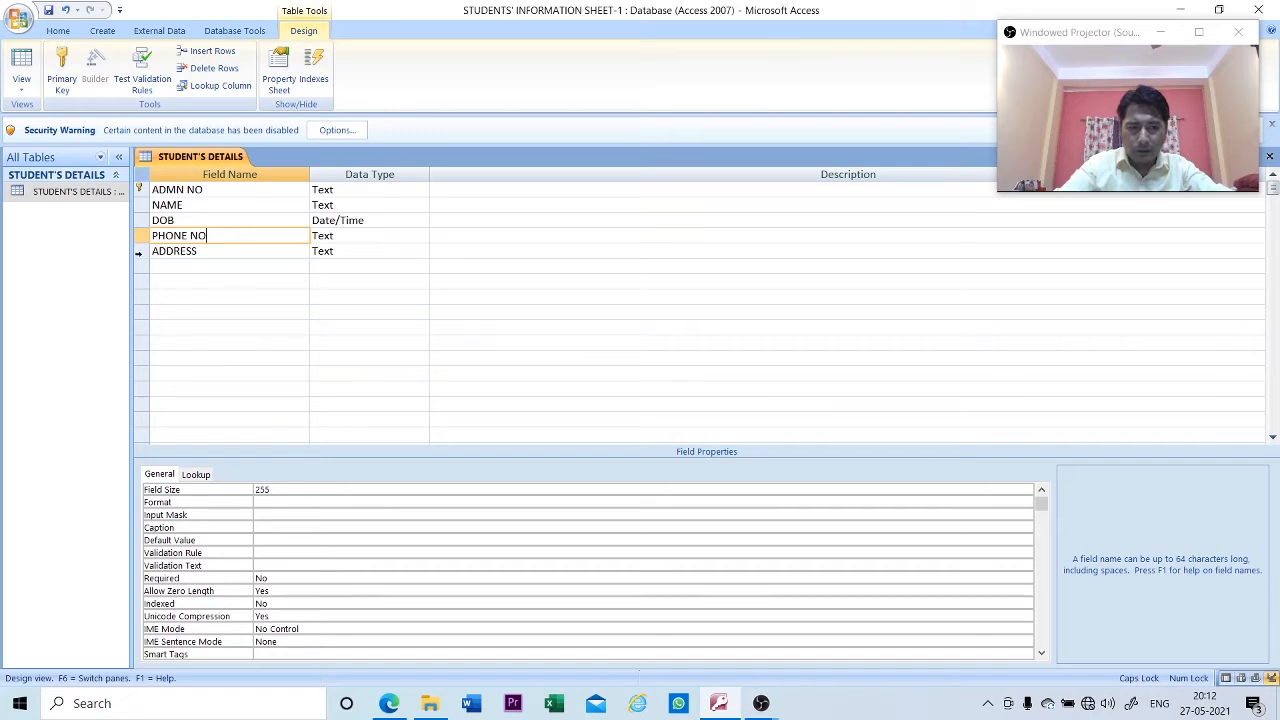
{"action": "left_click", "coordinate": [140, 254]}
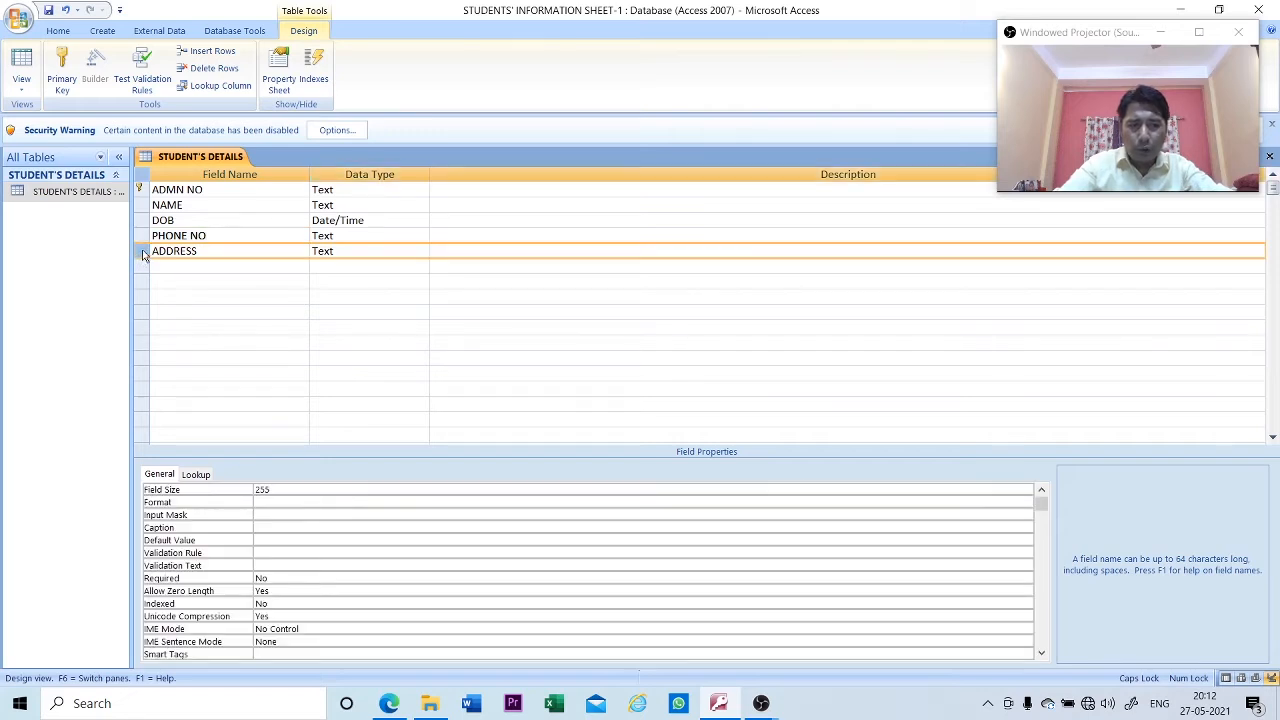
{"action": "left_click_drag", "start_coordinate": [143, 254], "coordinate": [145, 230]}
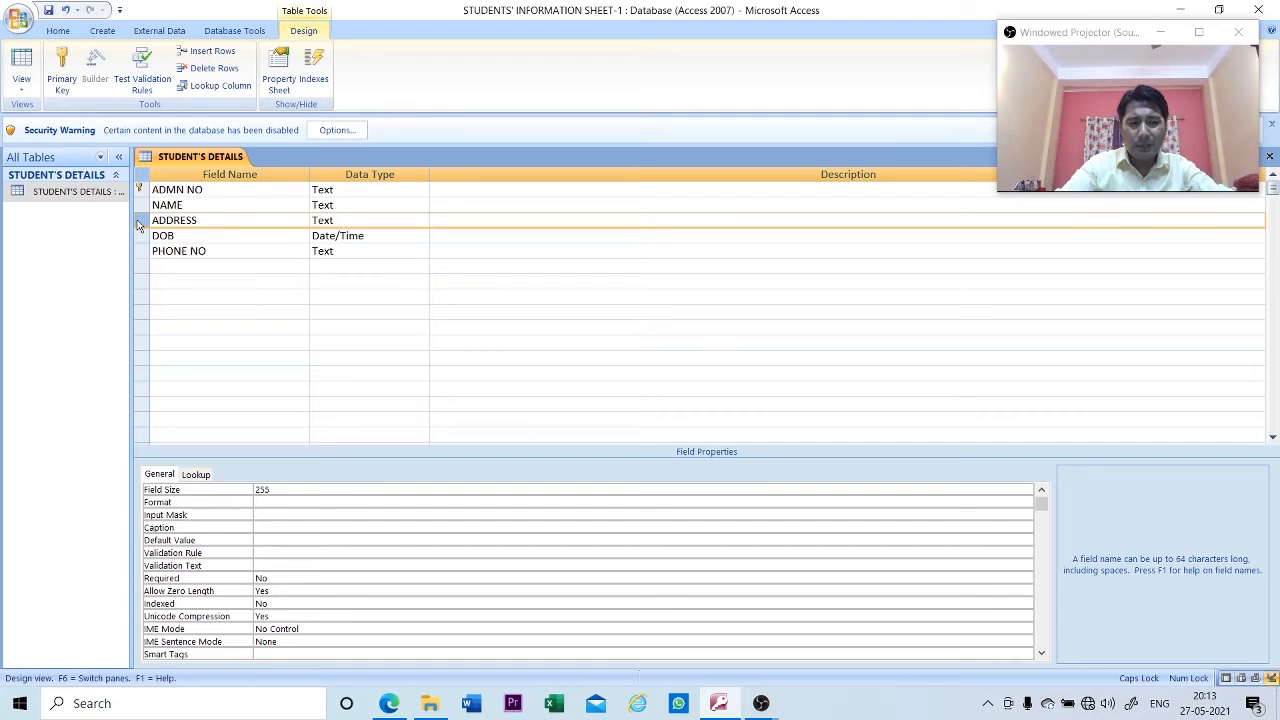
Move the ADDRESS field back down to the row below PHONE NO.
{"action": "left_click_drag", "start_coordinate": [139, 221], "coordinate": [139, 222]}
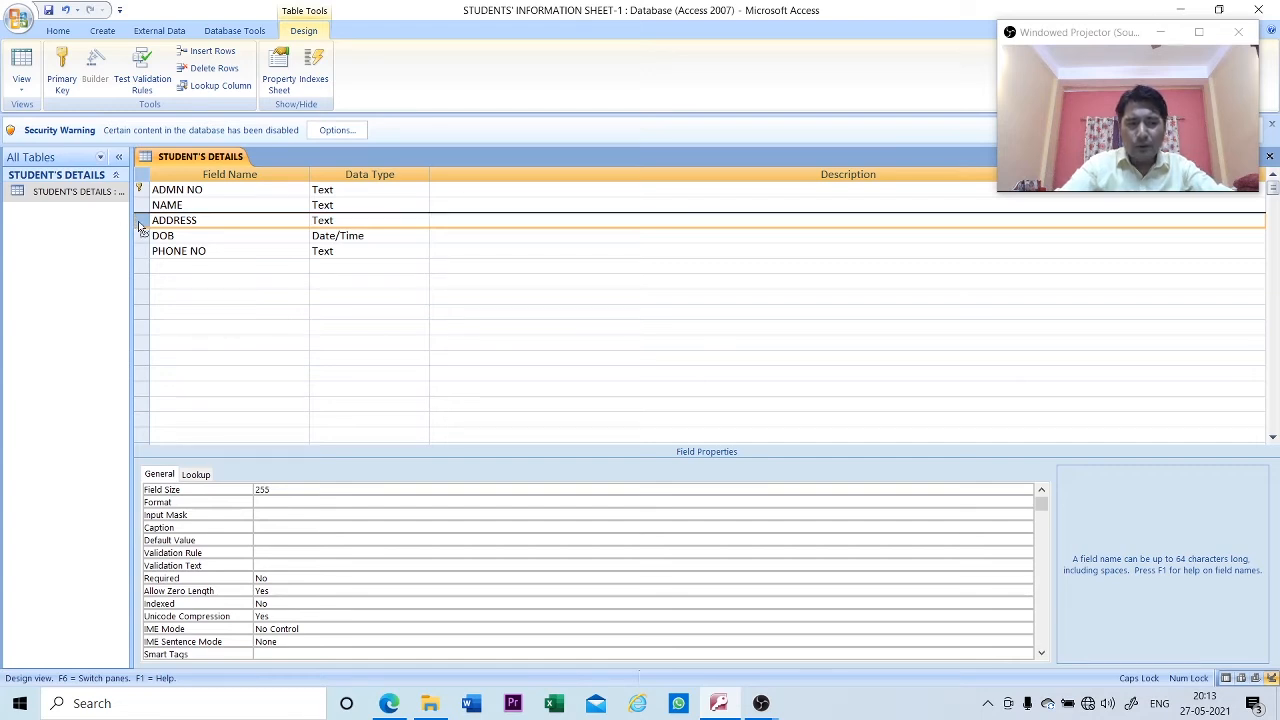
{"action": "left_click_drag", "start_coordinate": [141, 227], "coordinate": [141, 272]}
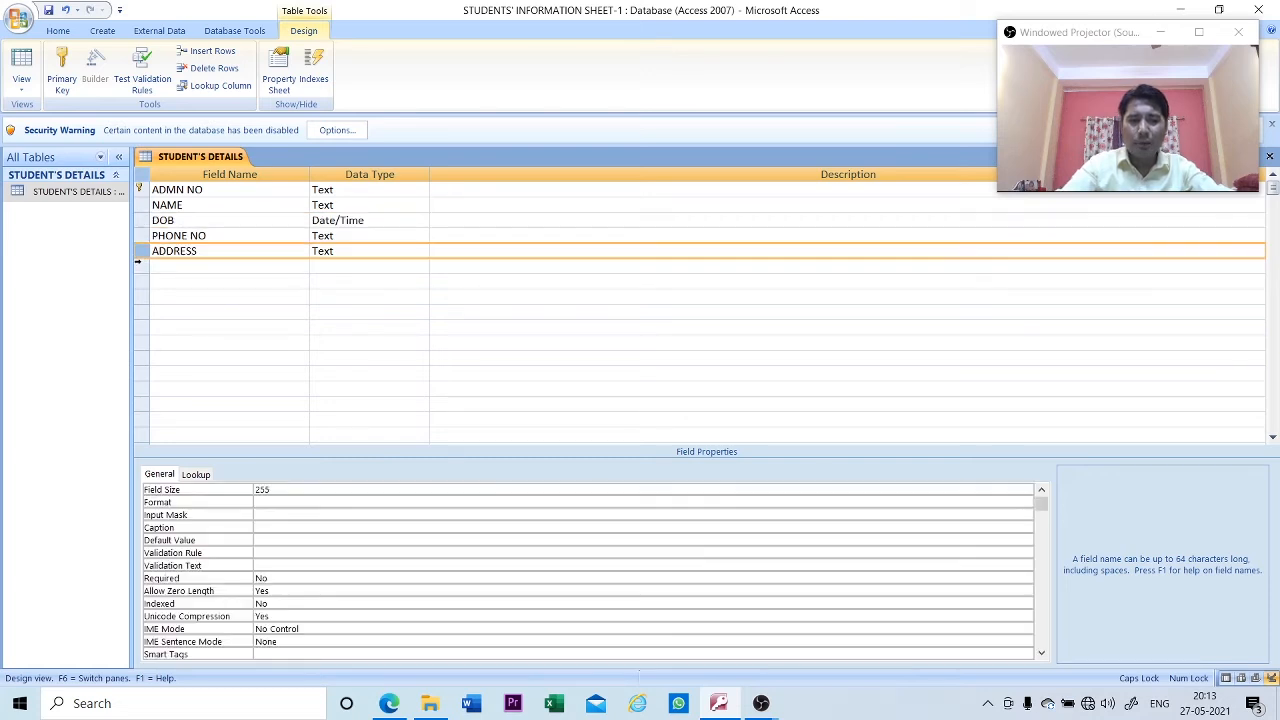
{"action": "left_click", "coordinate": [207, 252]}
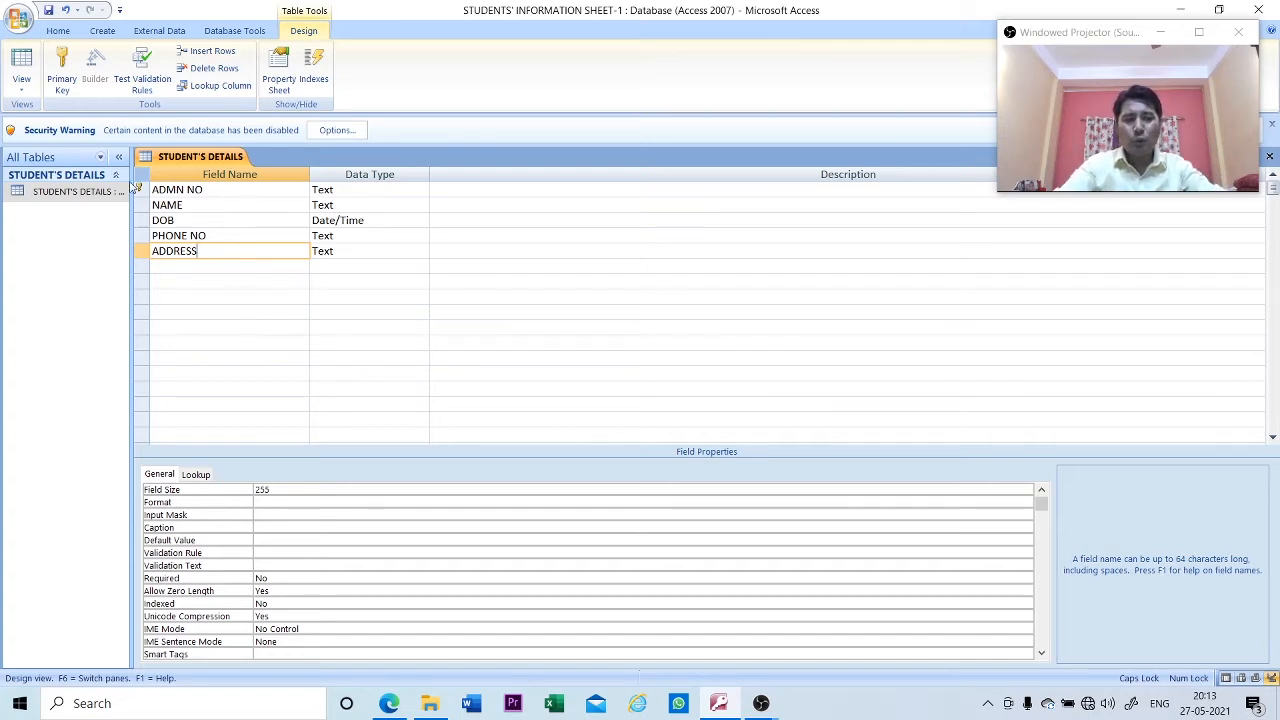
Switch the table to Datasheet View and save the design changes.
{"action": "left_click", "coordinate": [22, 90]}
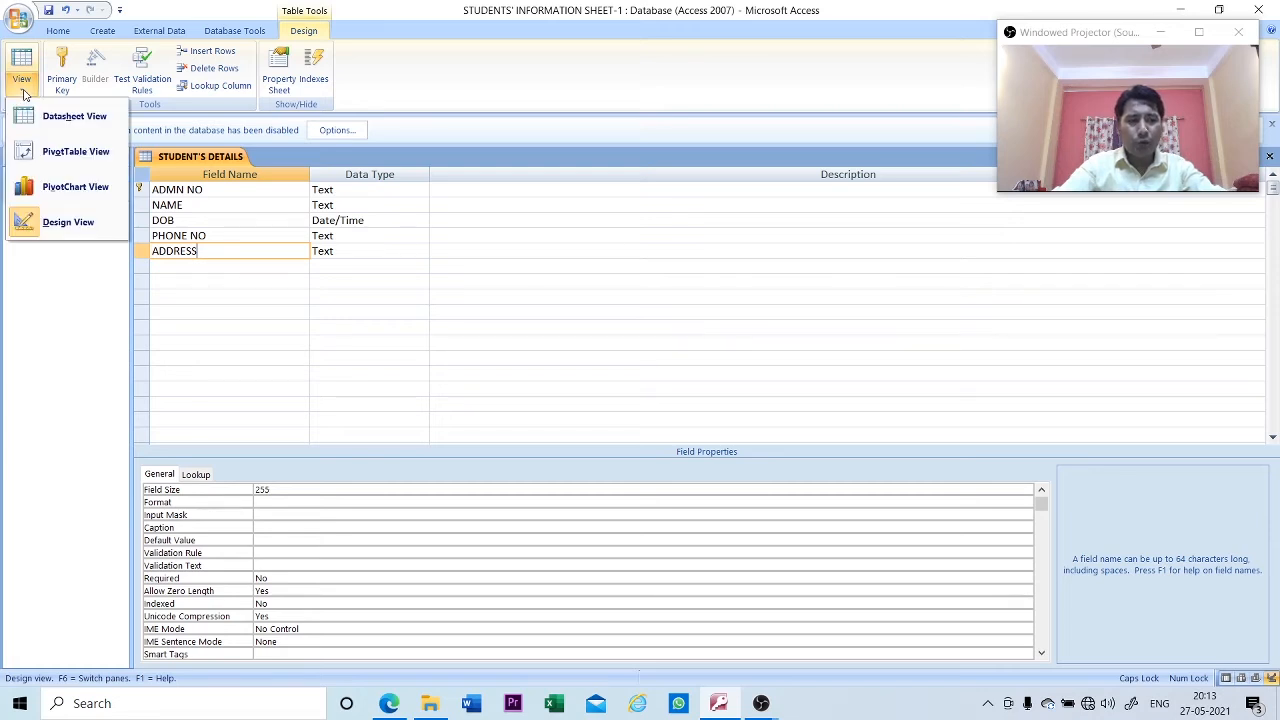
{"action": "left_click", "coordinate": [70, 120]}
{"action": "left_click", "coordinate": [610, 397]}
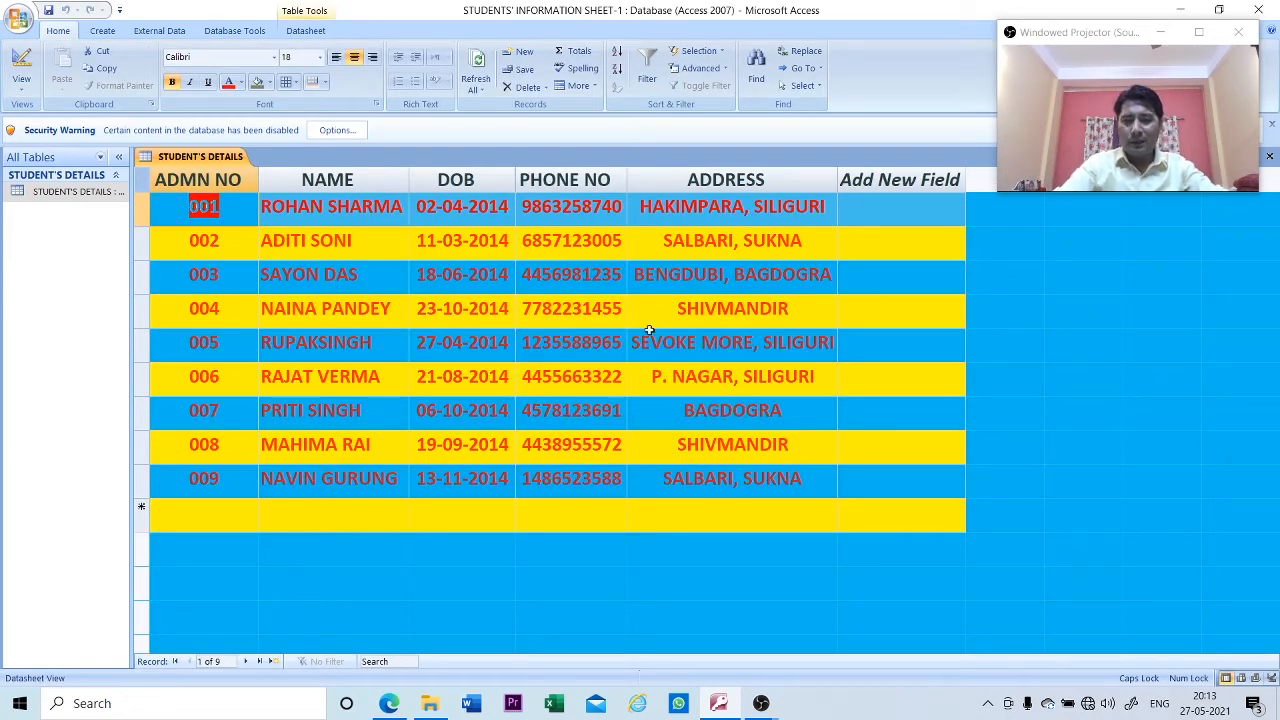
Insert a column before PHONE NO in the datasheet and rename it AGE.
{"action": "left_click", "coordinate": [548, 207]}
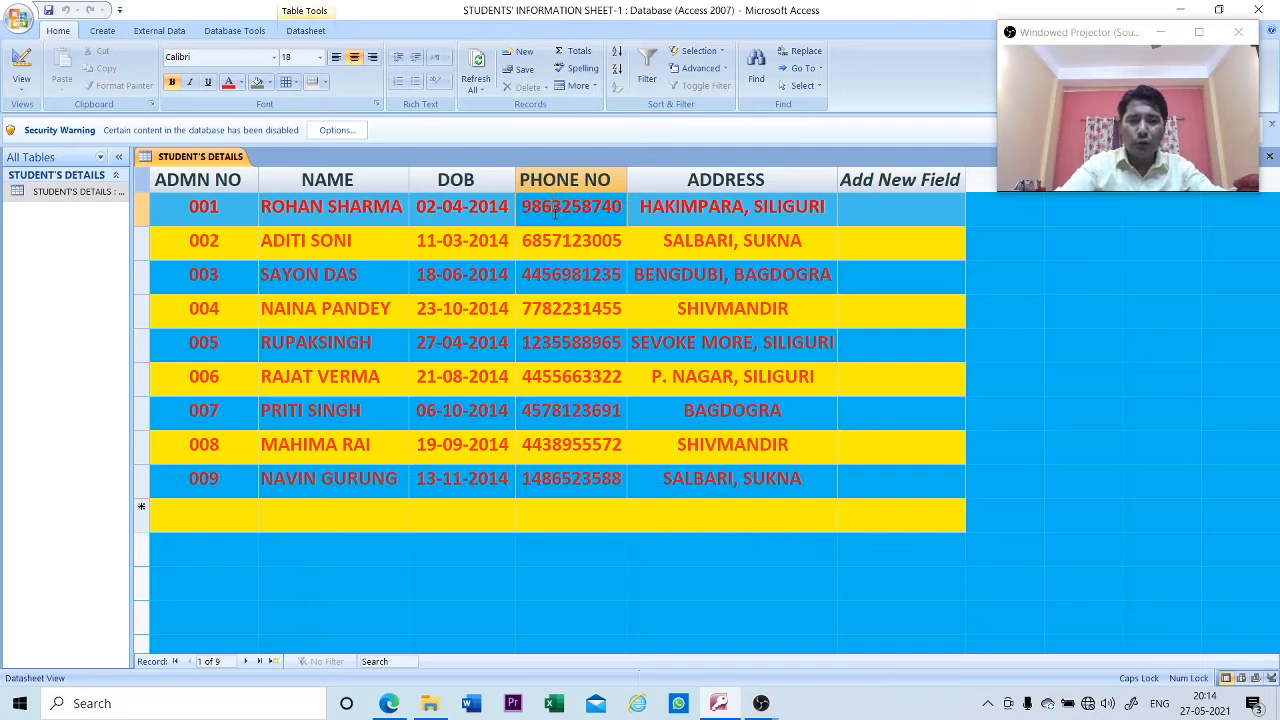
{"action": "left_click", "coordinate": [307, 33]}
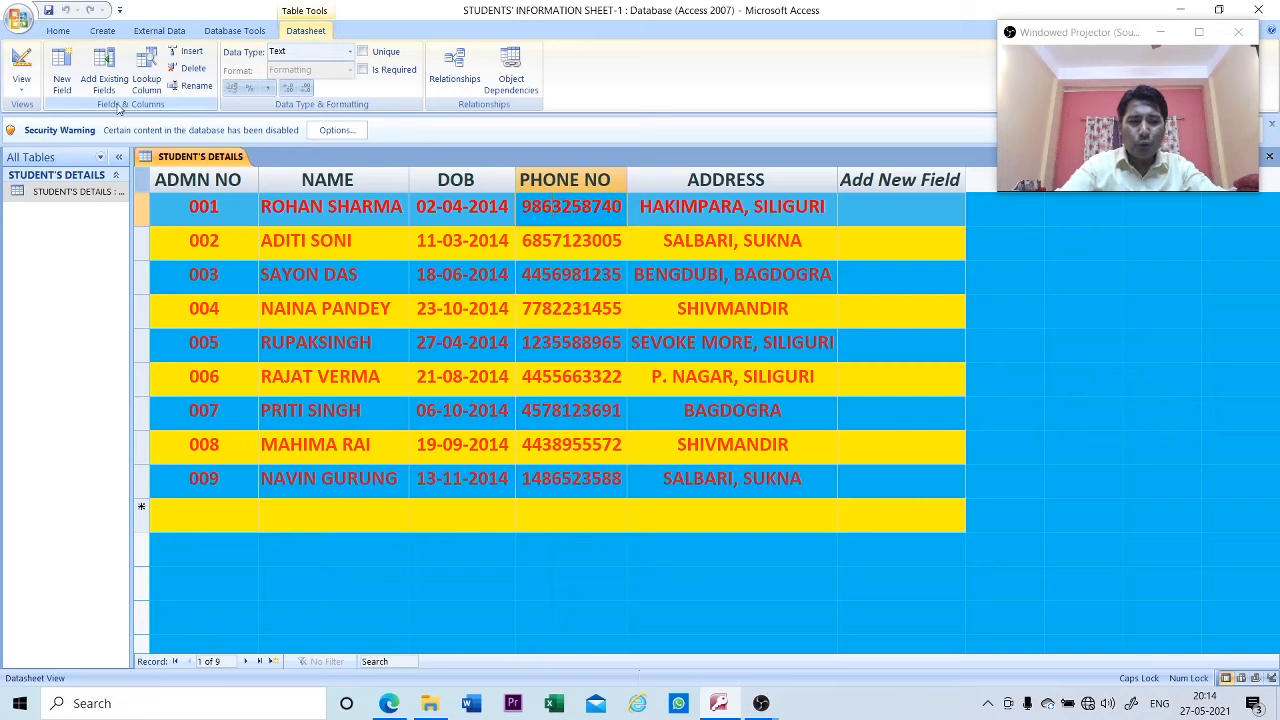
{"action": "left_click", "coordinate": [192, 55]}
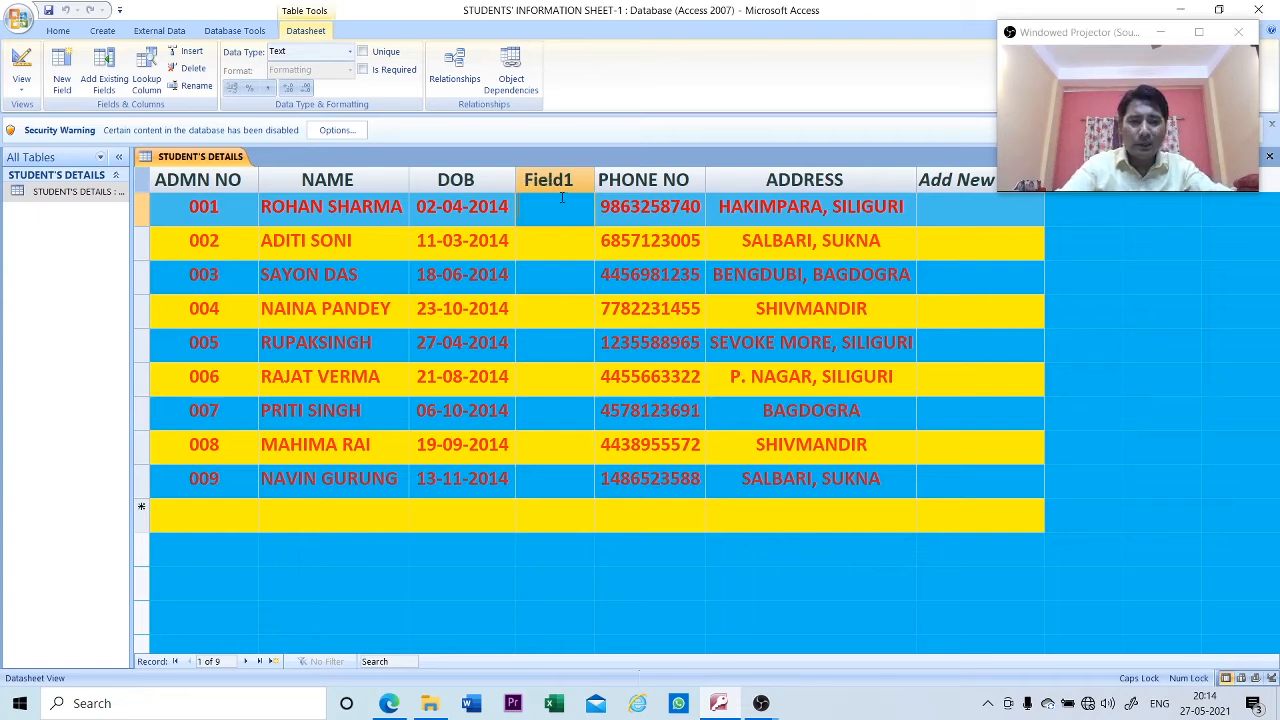
{"action": "left_click", "coordinate": [191, 87]}
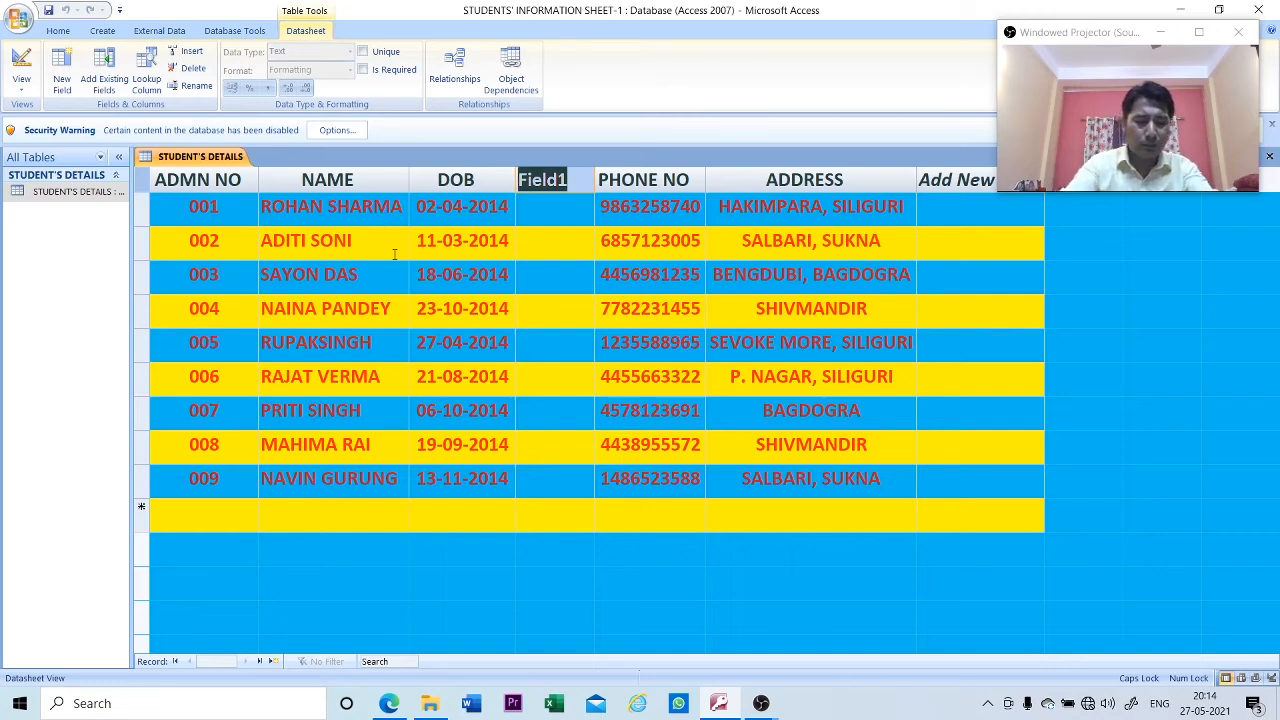
{"action": "type", "text": "AGE"}
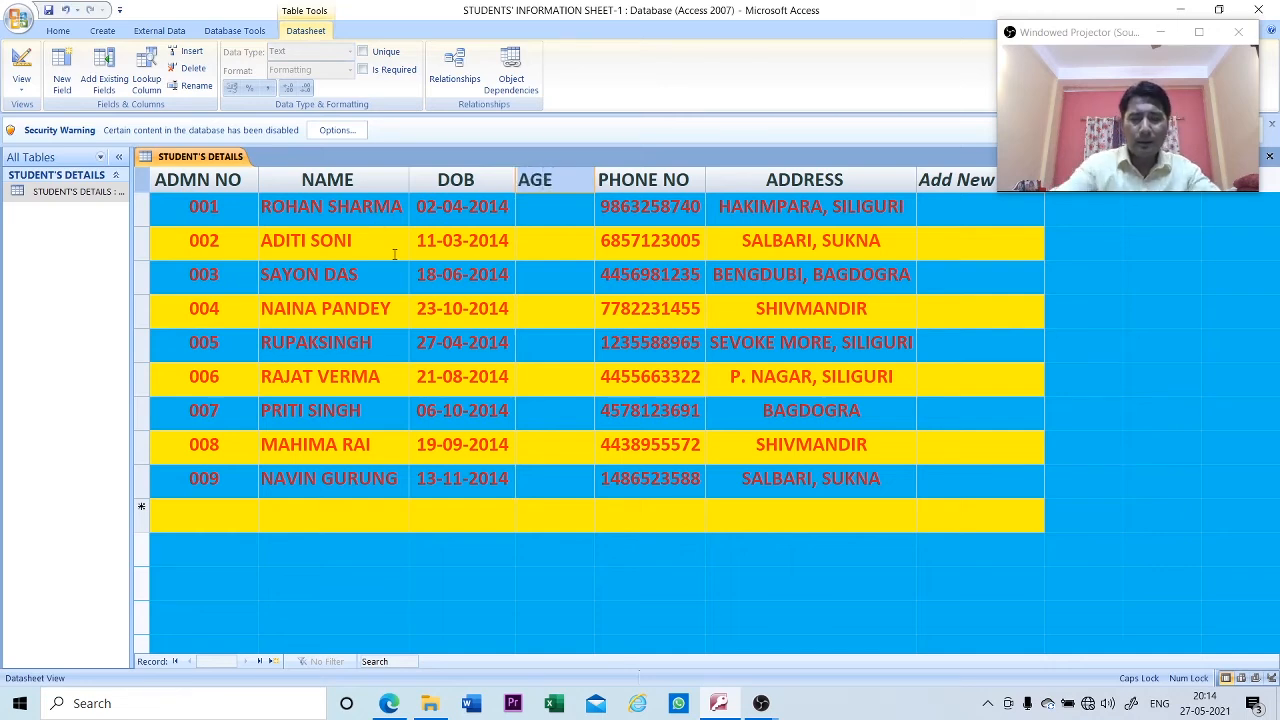
{"action": "key", "text": "Return"}
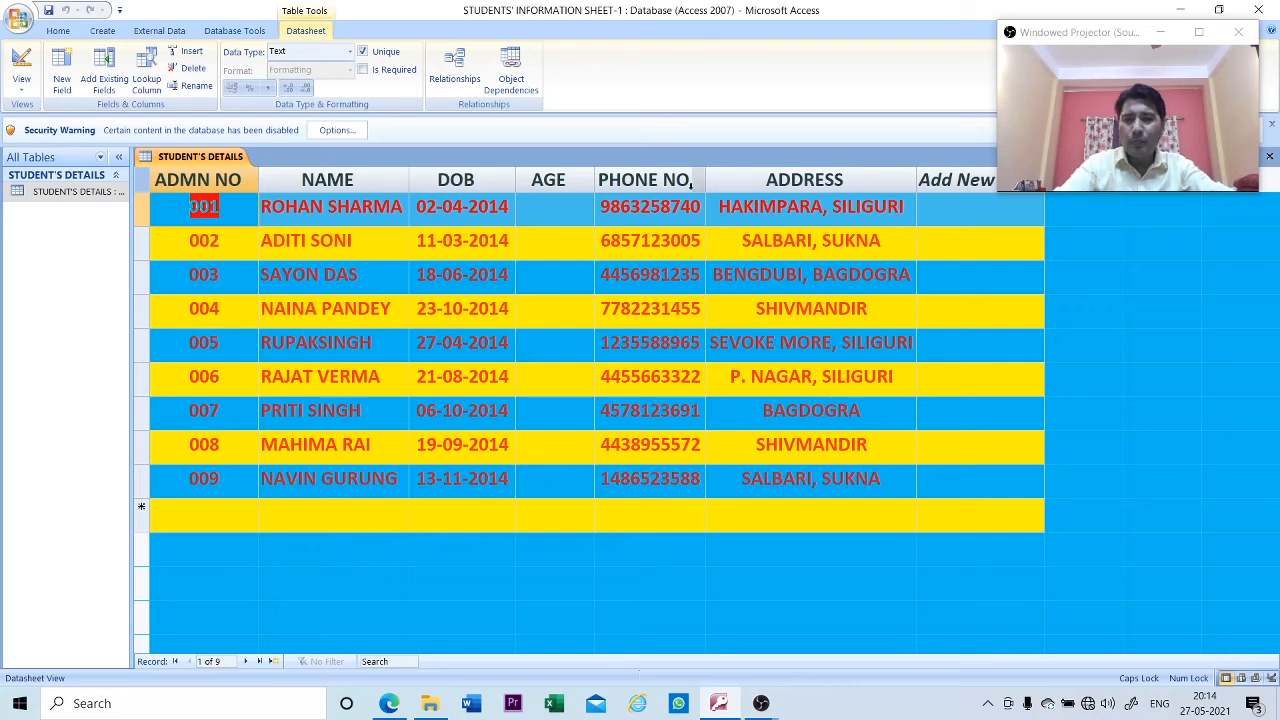
Insert a new column before ADDRESS in the datasheet.
{"action": "left_click", "coordinate": [785, 206]}
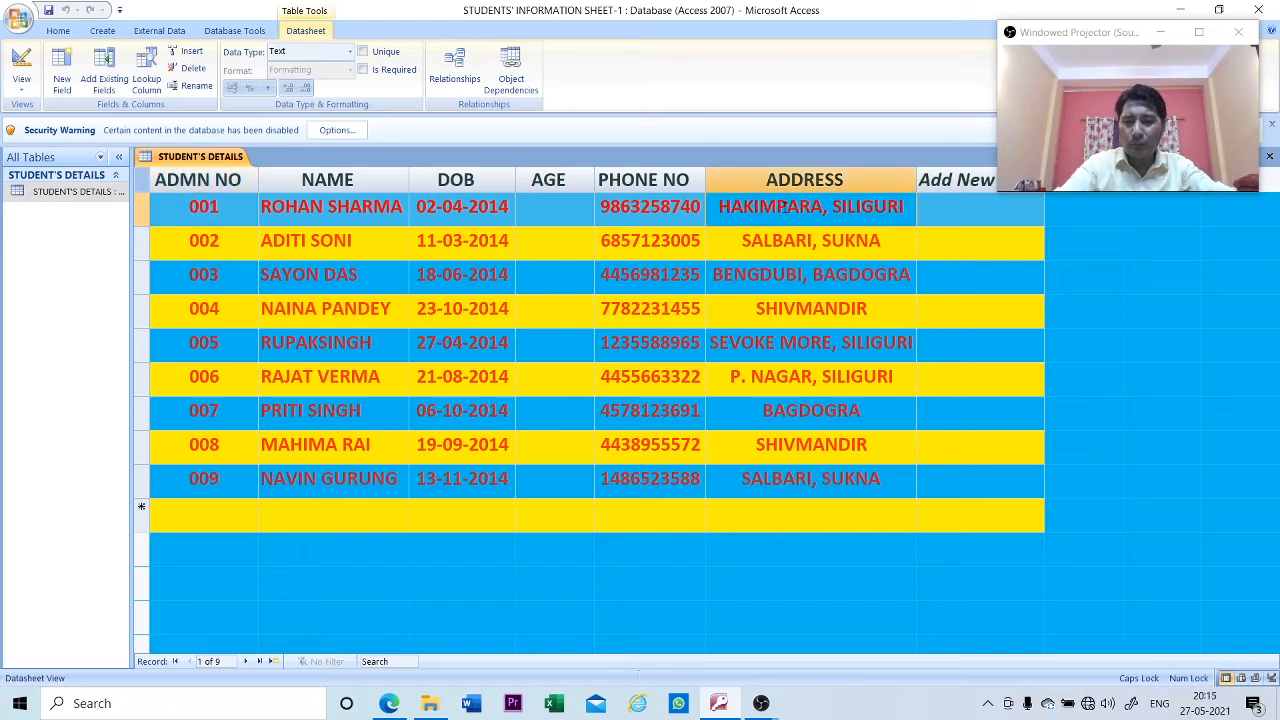
{"action": "right_click", "coordinate": [778, 207]}
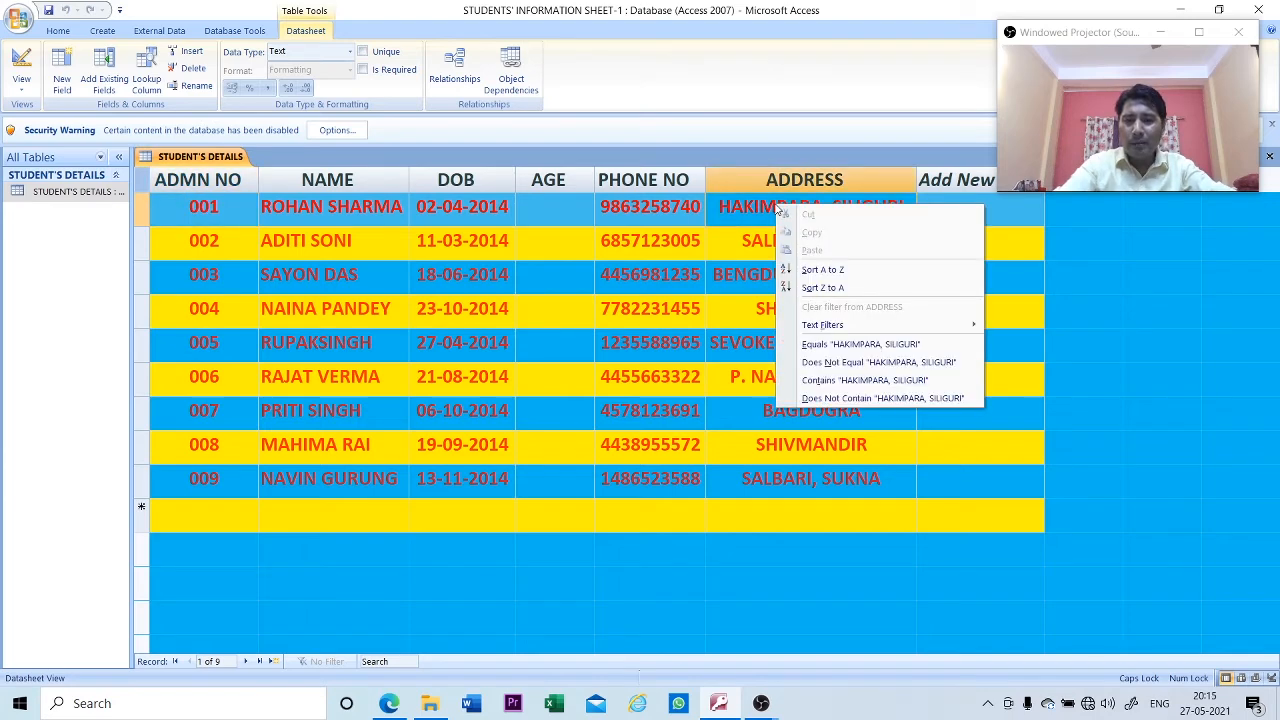
{"action": "left_click", "coordinate": [752, 186]}
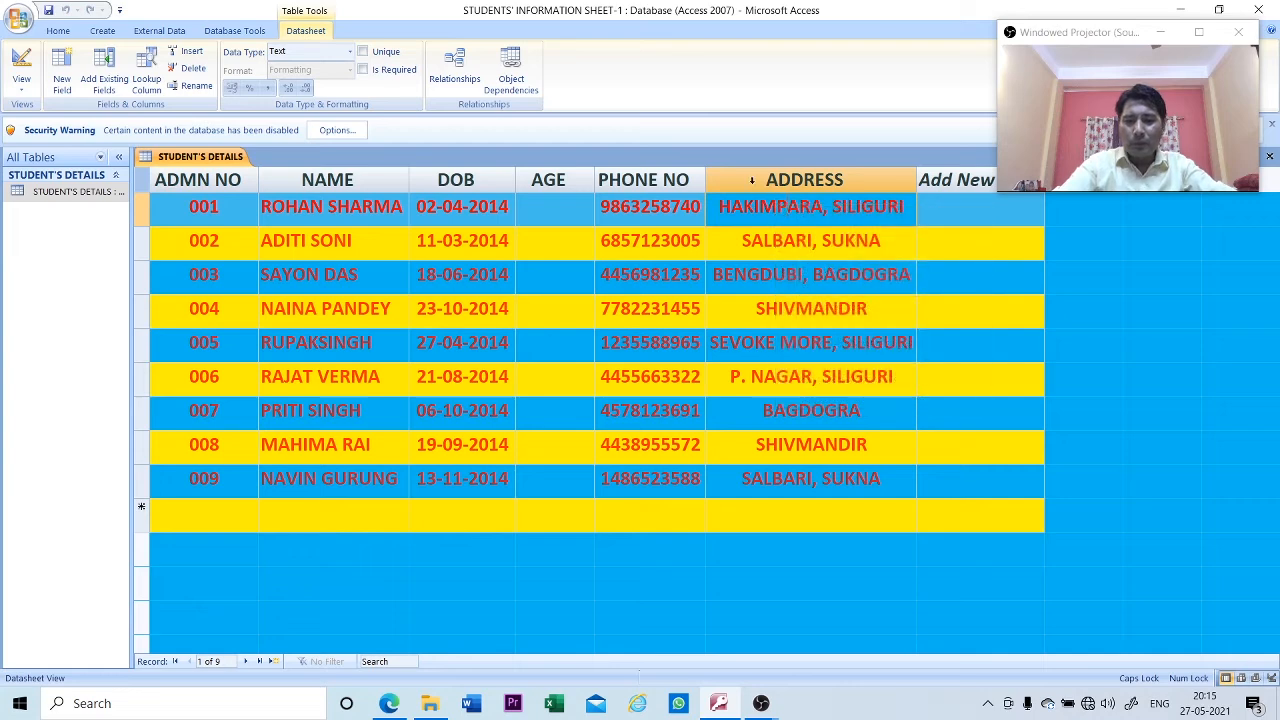
{"action": "left_click", "coordinate": [755, 186]}
{"action": "right_click", "coordinate": [755, 186]}
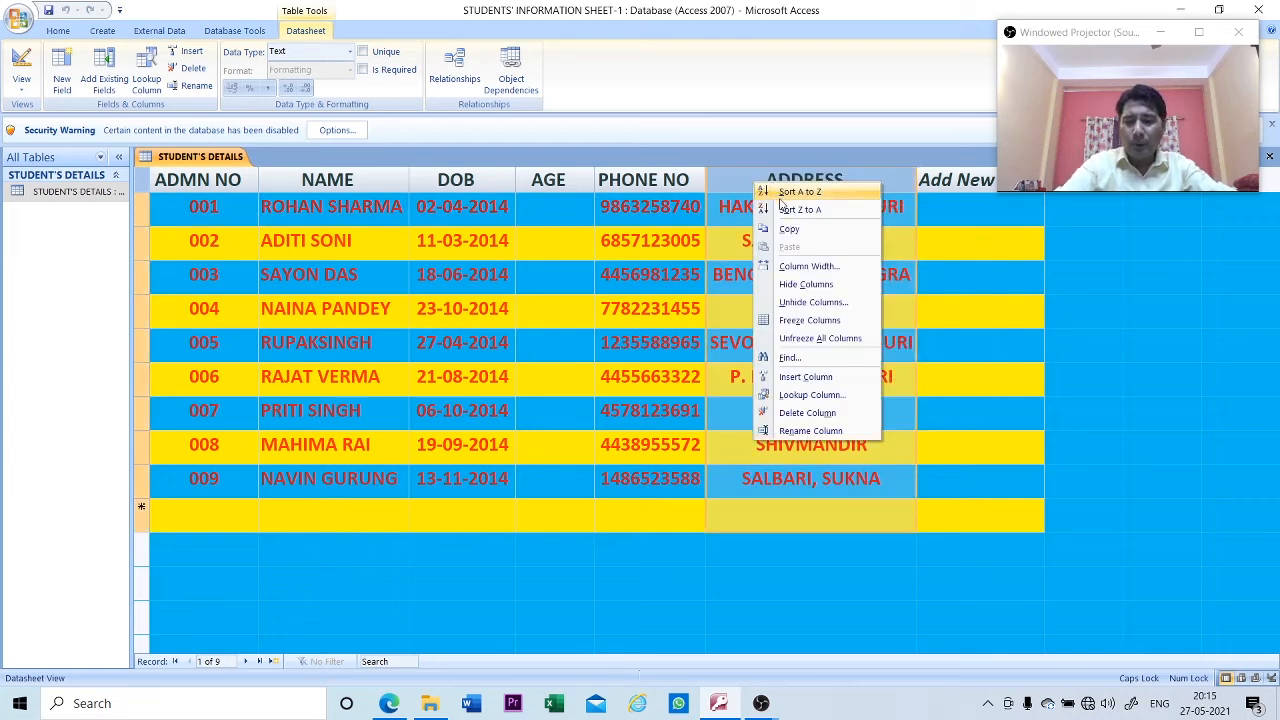
{"action": "left_click", "coordinate": [806, 378]}
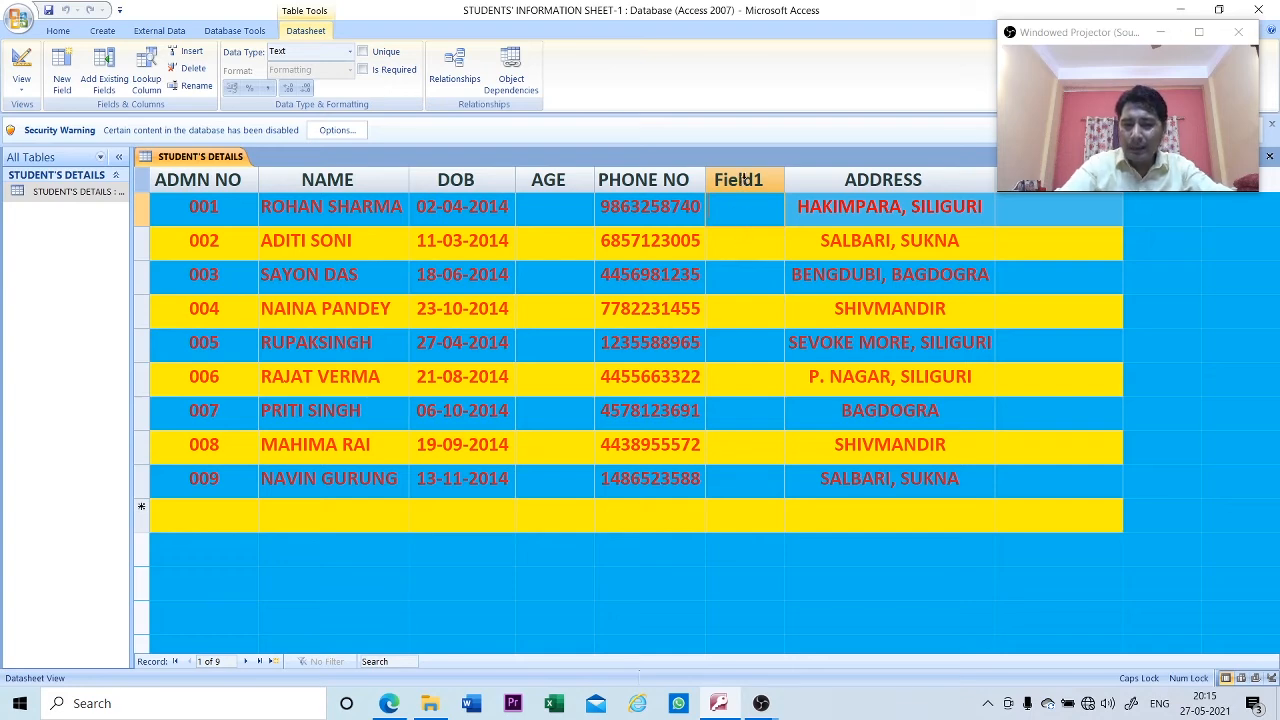
Rename the new column before ADDRESS as FATHERS' NAME and widen it to fit its full heading.
{"action": "right_click", "coordinate": [745, 180]}
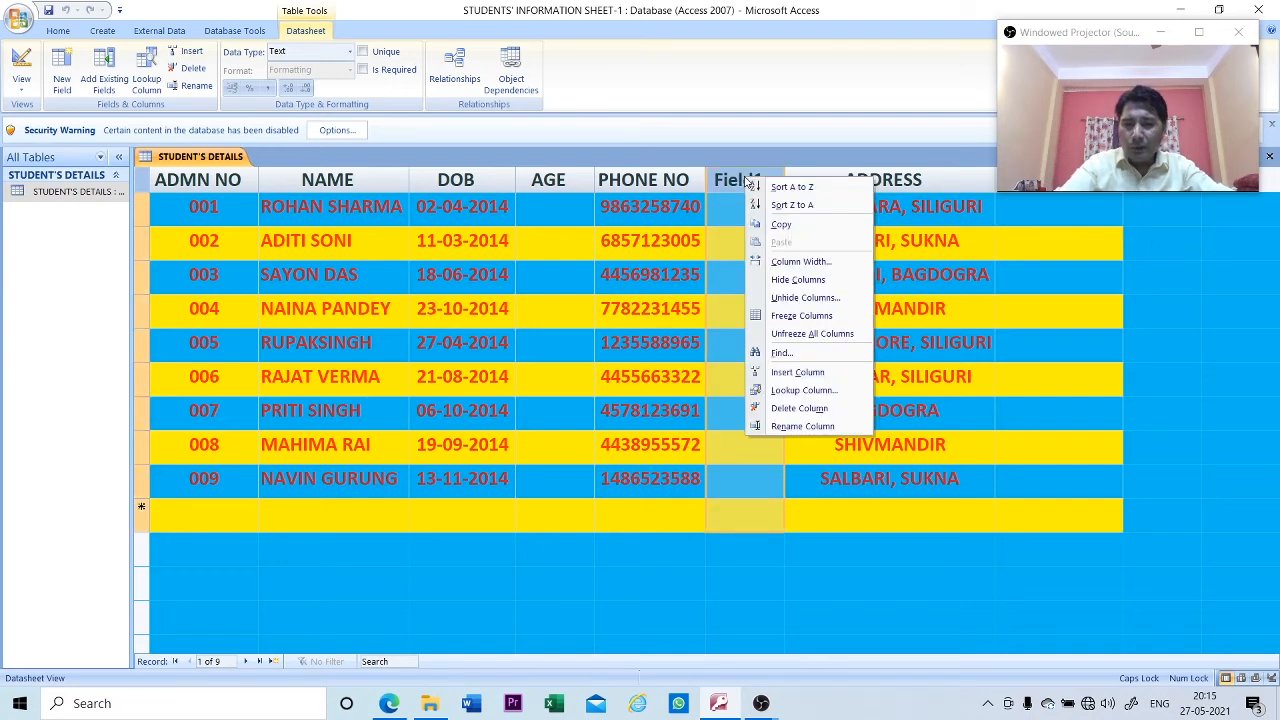
{"action": "left_click", "coordinate": [802, 426]}
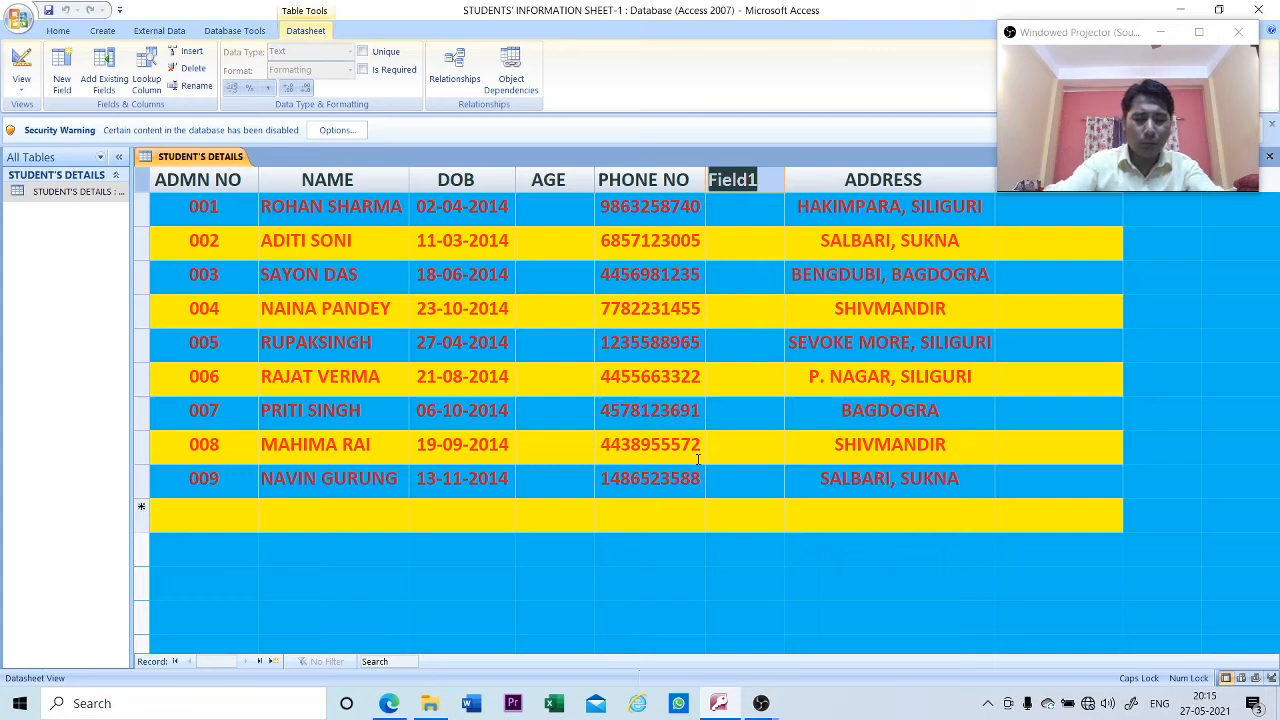
{"action": "type", "text": "FAT"}
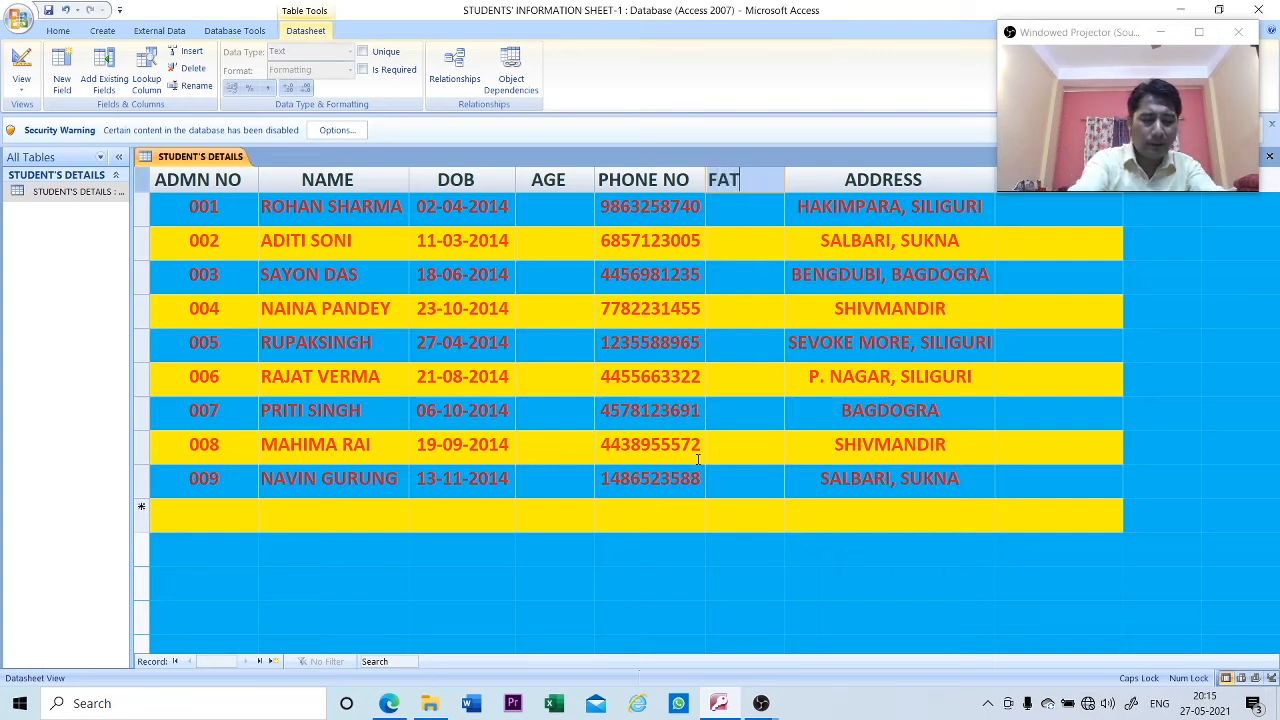
{"action": "type", "text": "HERS"}
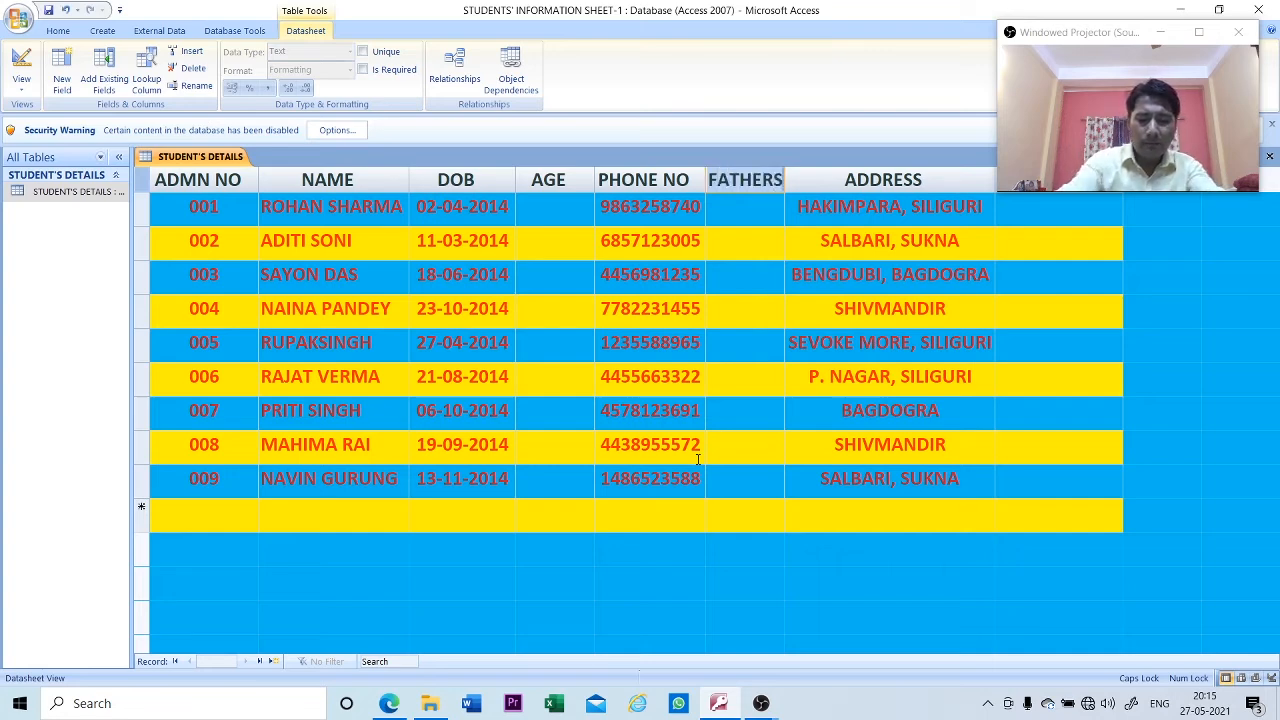
{"action": "type", "text": "' NAME"}
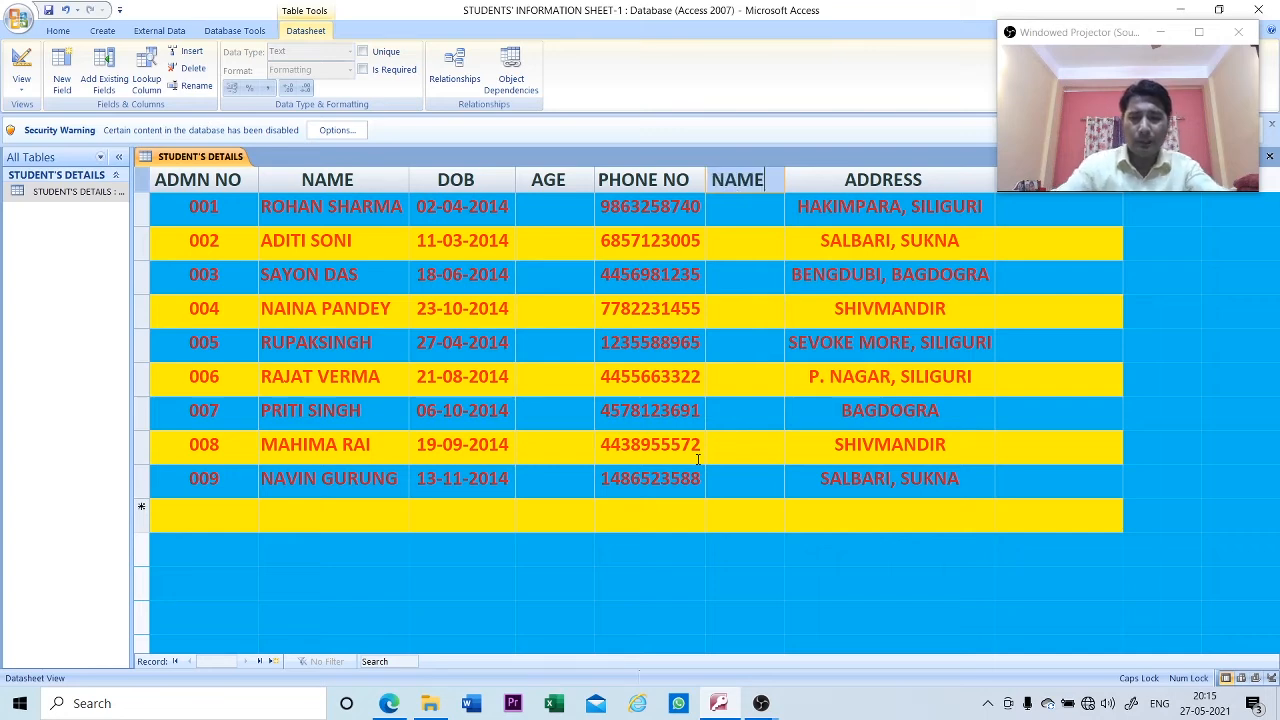
{"action": "key", "text": "Return"}
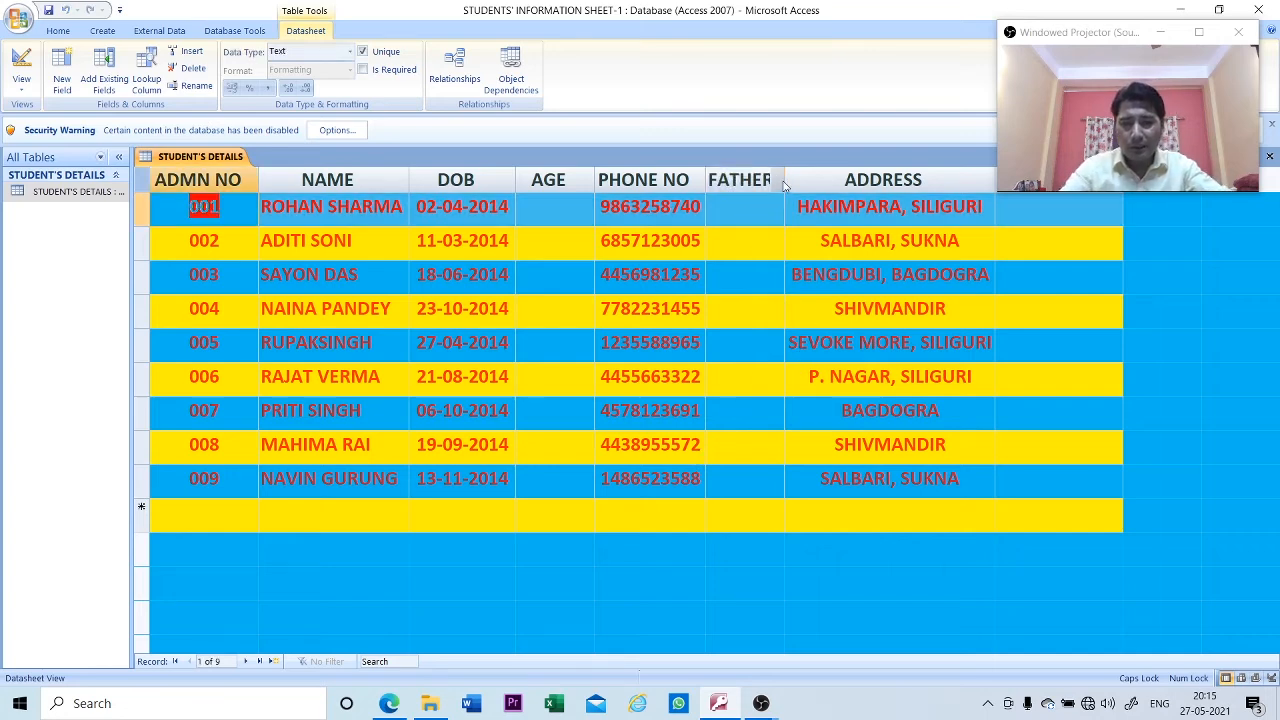
{"action": "left_click_drag", "start_coordinate": [786, 178], "coordinate": [857, 180]}
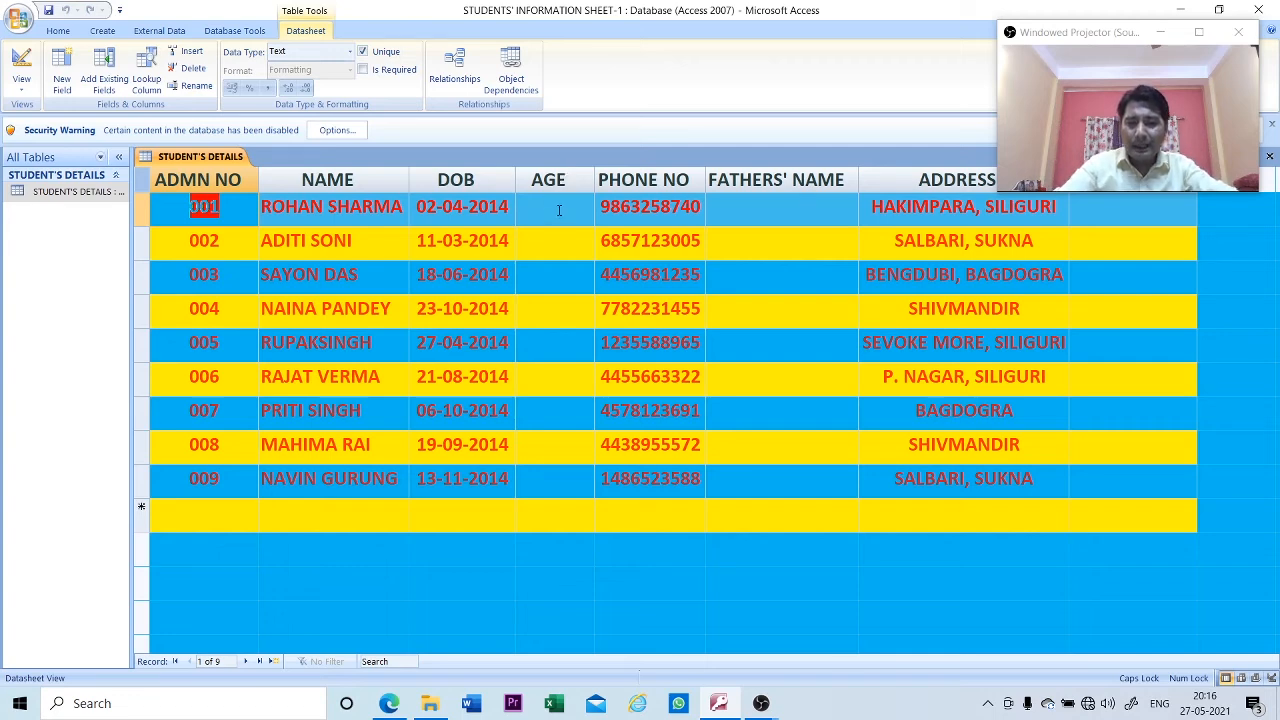
Permanently delete the AGE field from the STUDENT'S DETAILS datasheet.
{"action": "left_click", "coordinate": [559, 210]}
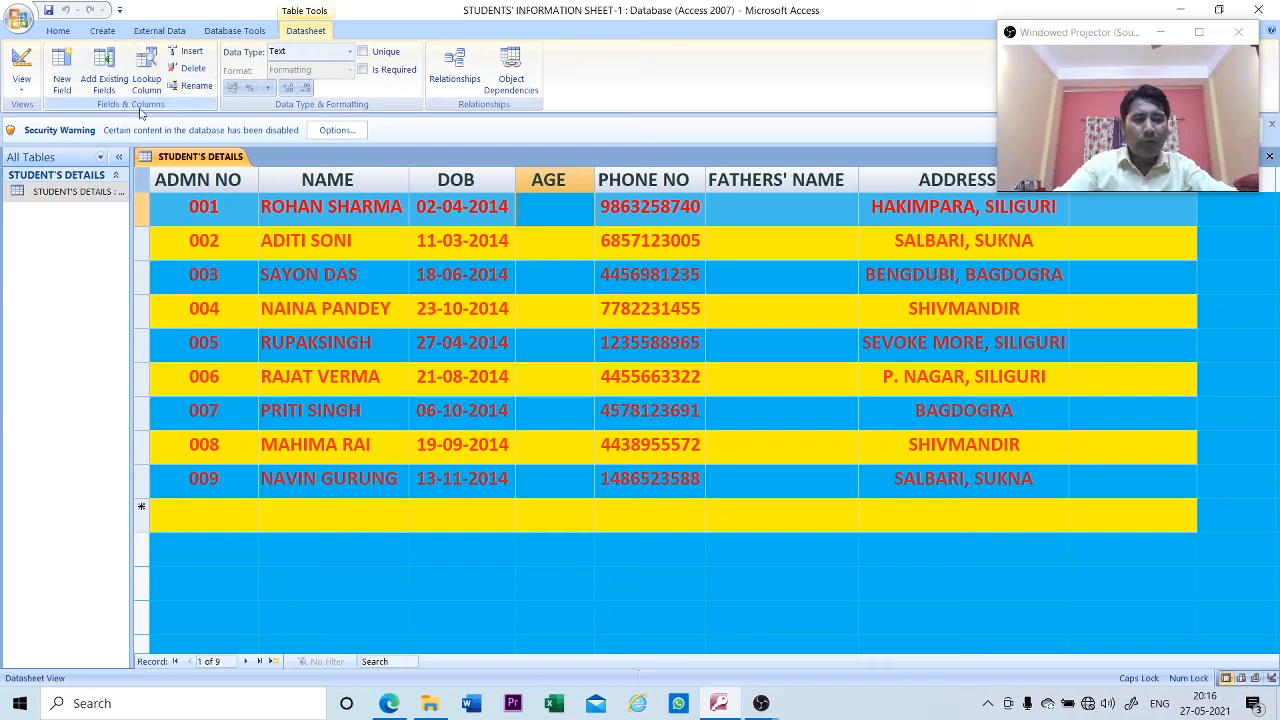
{"action": "left_click", "coordinate": [195, 70]}
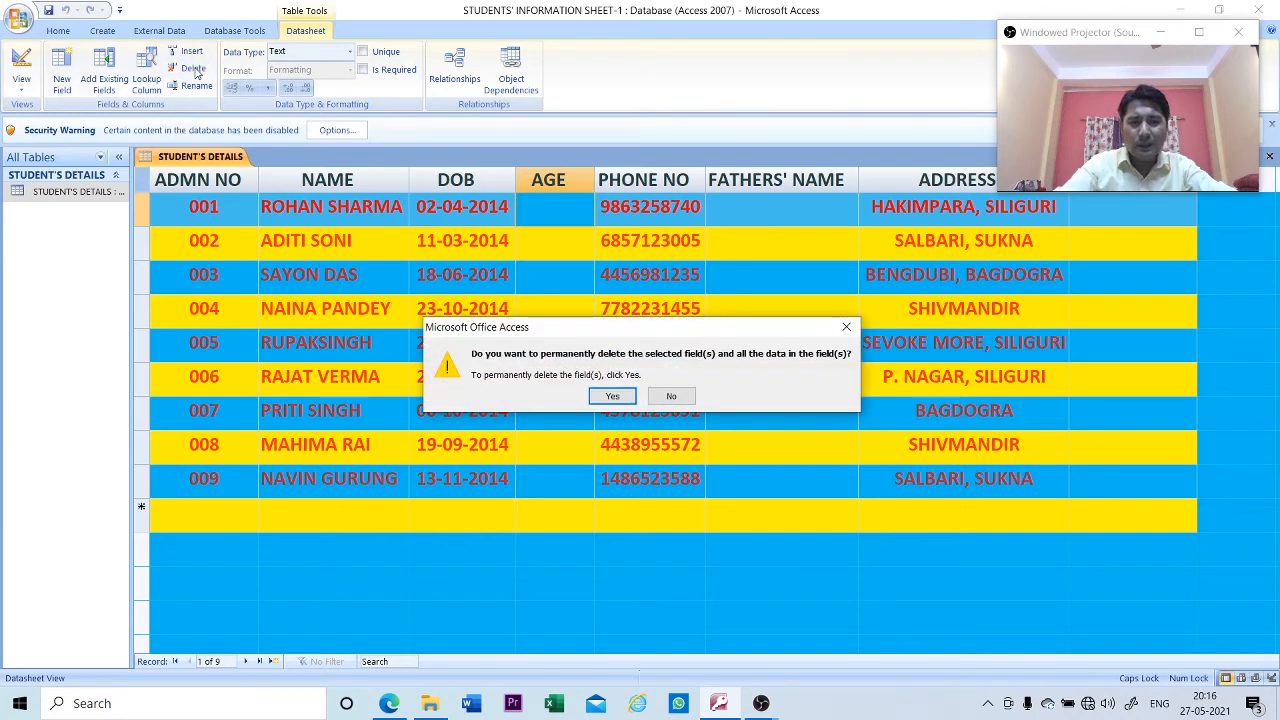
{"action": "left_click", "coordinate": [612, 397]}
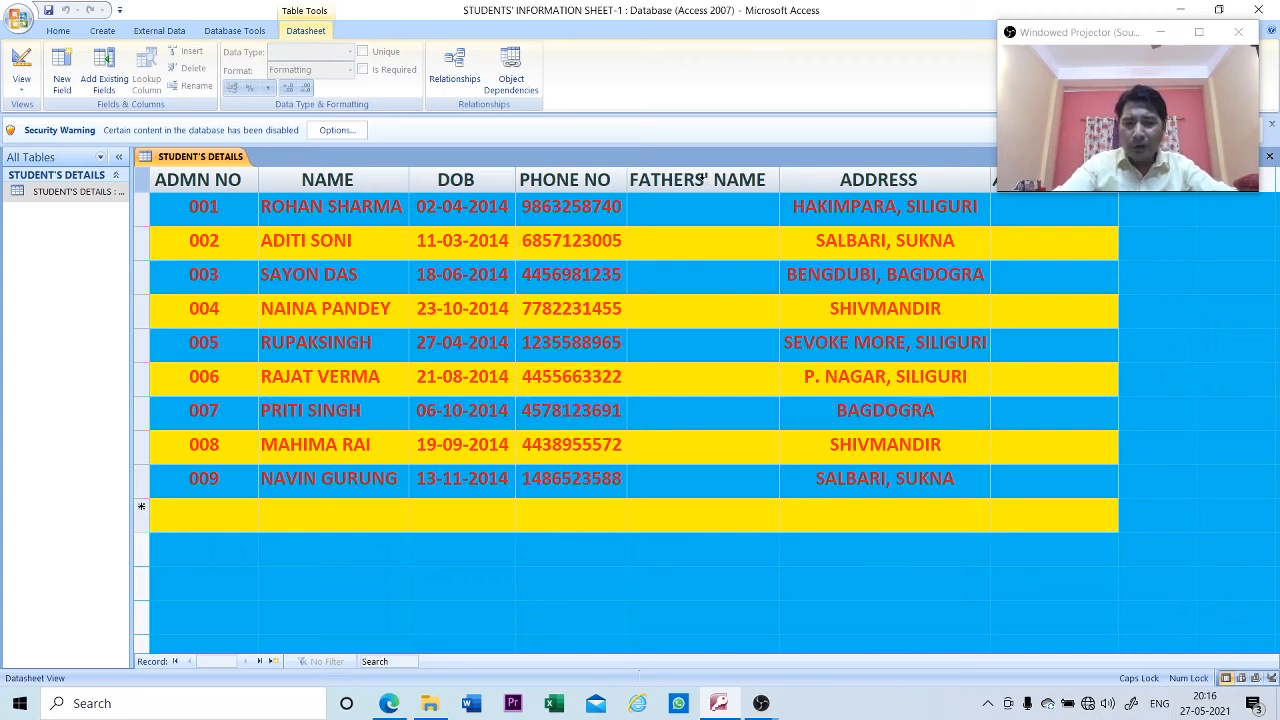
Permanently delete the FATHERS' NAME column from the datasheet.
{"action": "left_click", "coordinate": [704, 180]}
{"action": "right_click", "coordinate": [705, 183]}
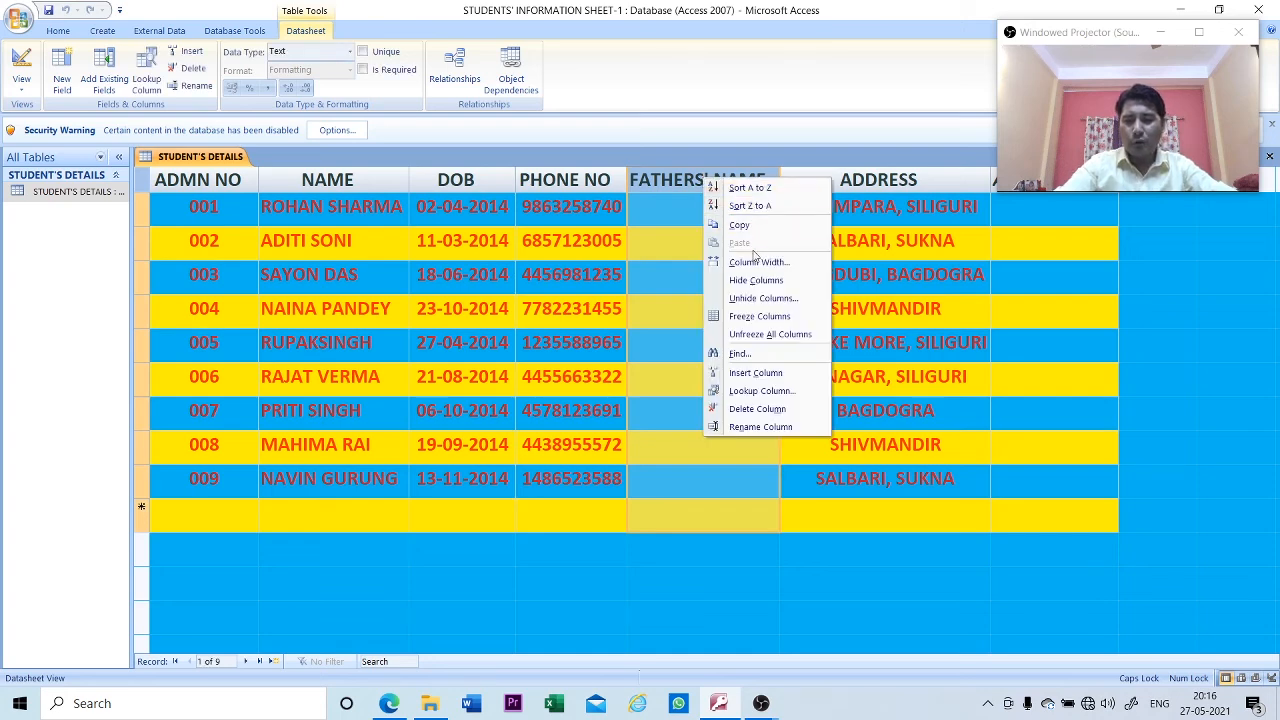
{"action": "left_click", "coordinate": [765, 412]}
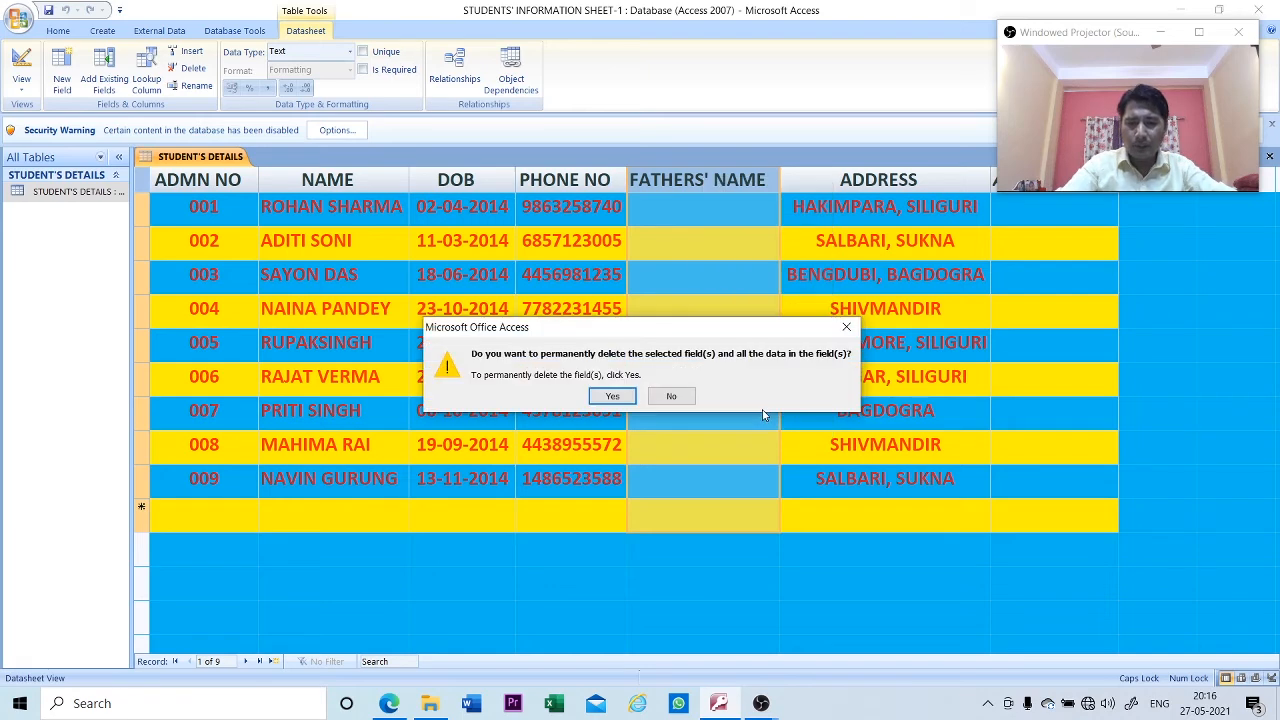
{"action": "left_click", "coordinate": [613, 397]}
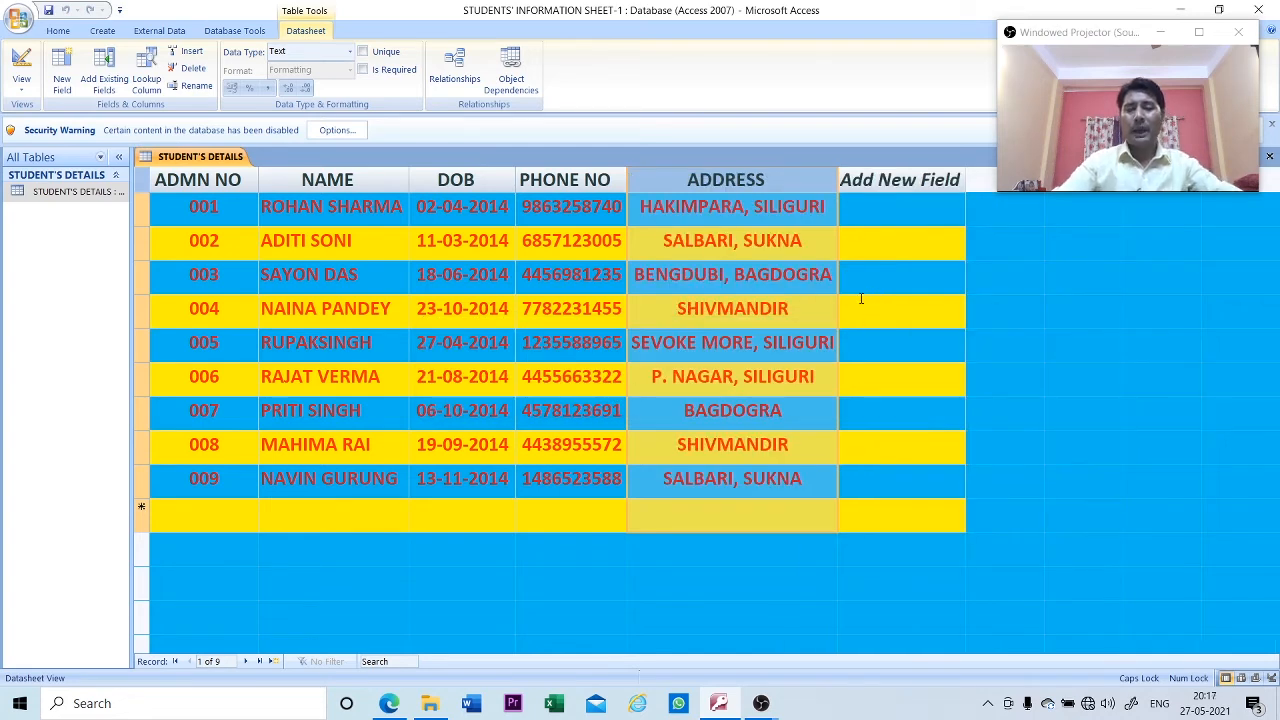
{"action": "left_click", "coordinate": [896, 278]}
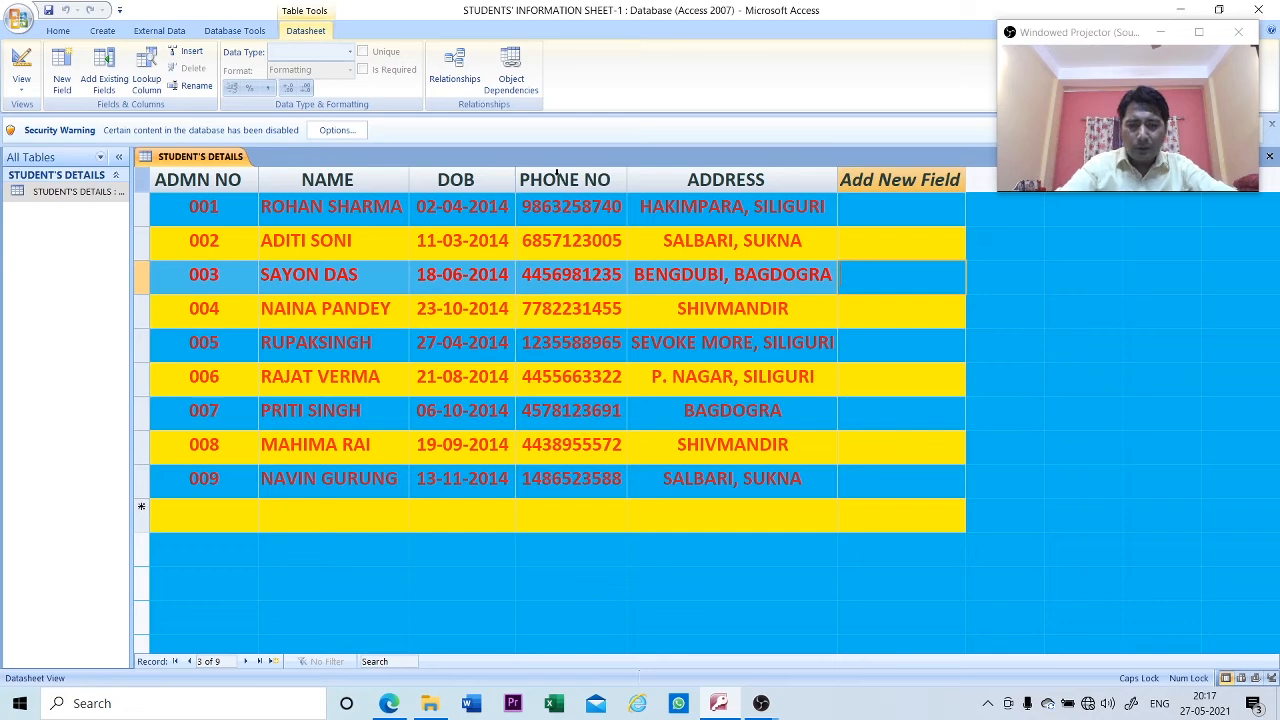
Move the PHONE NO column in front of the DOB column, between NAME and DOB.
{"action": "left_click", "coordinate": [560, 178]}
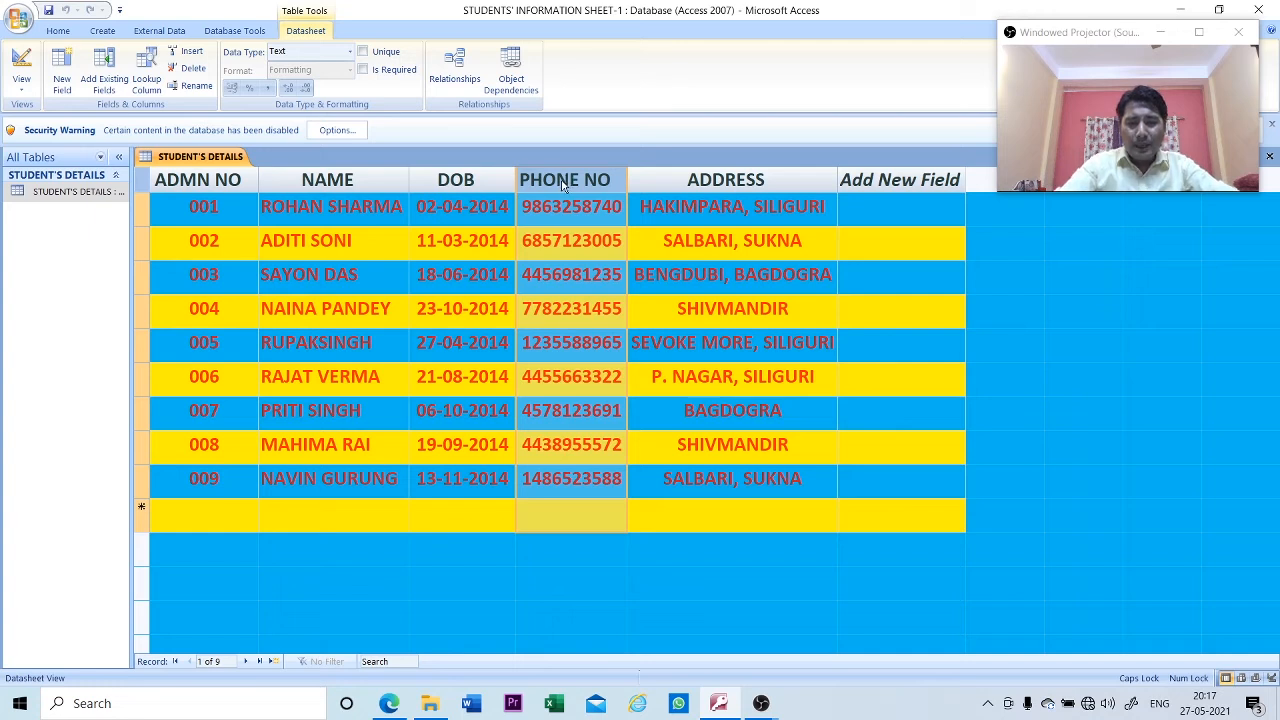
{"action": "left_click_drag", "start_coordinate": [565, 186], "coordinate": [476, 183]}
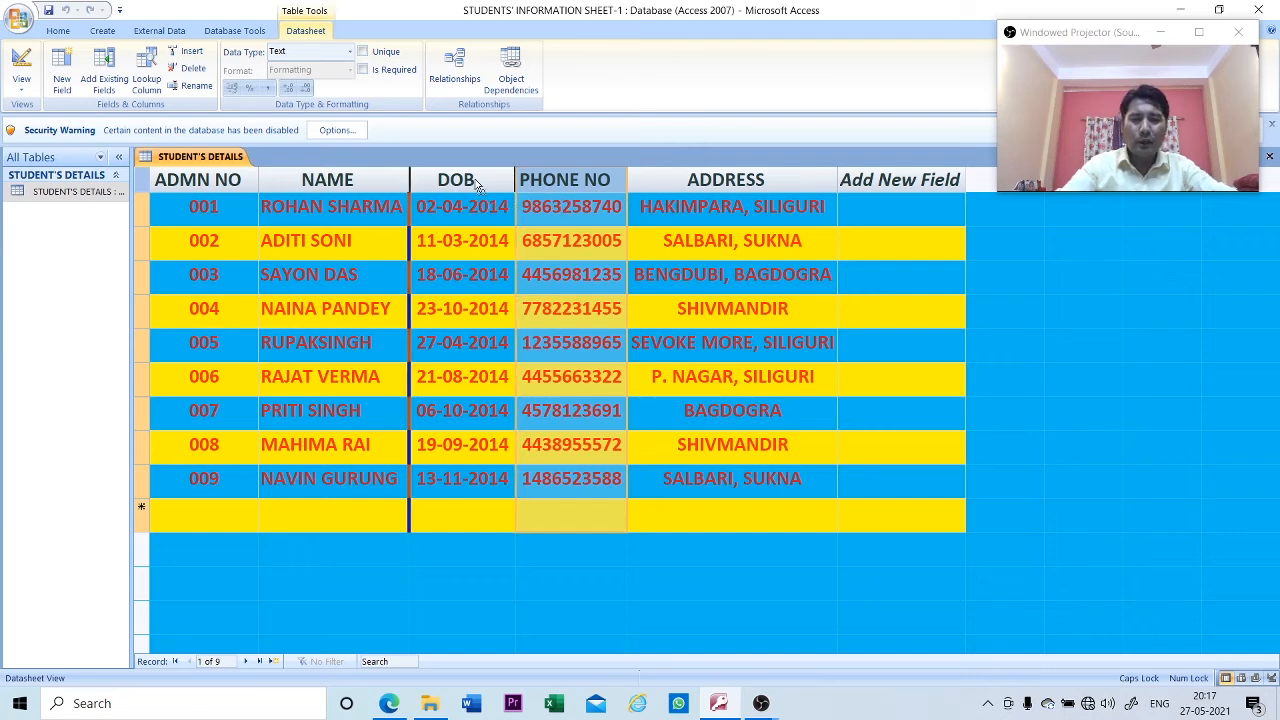
{"action": "left_click_drag", "start_coordinate": [477, 185], "coordinate": [477, 185]}
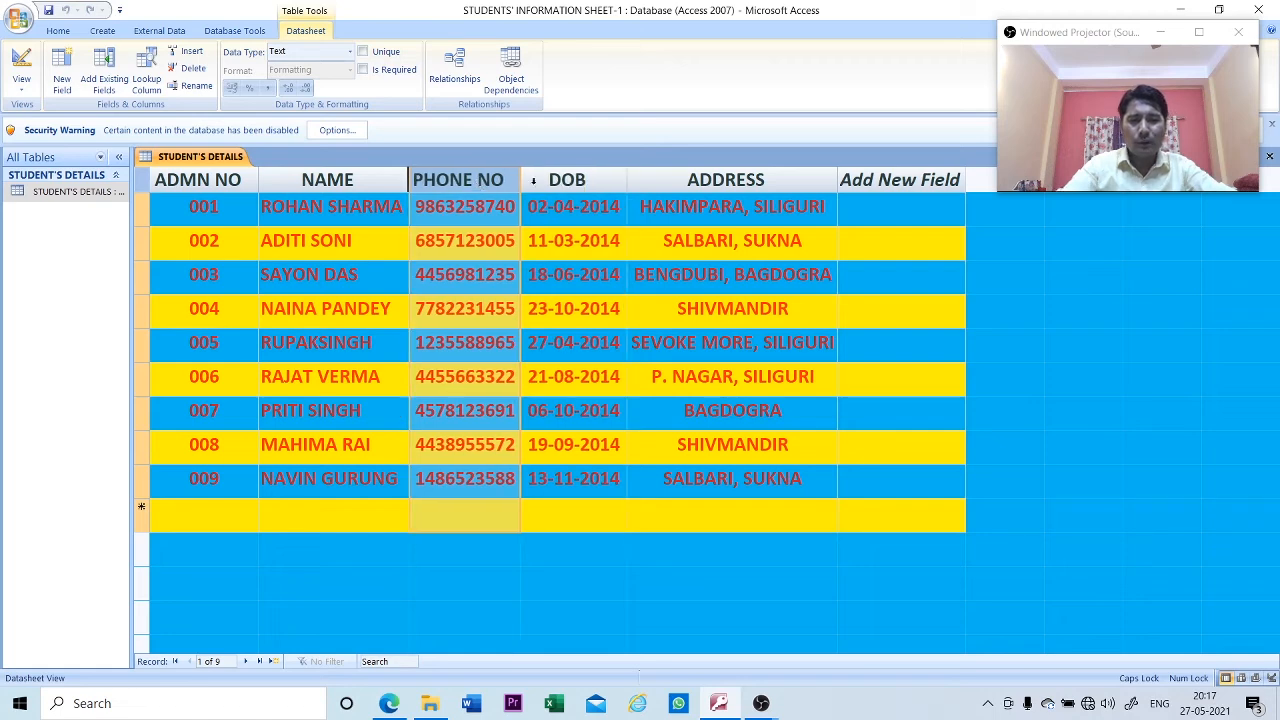
{"action": "left_click", "coordinate": [501, 210]}
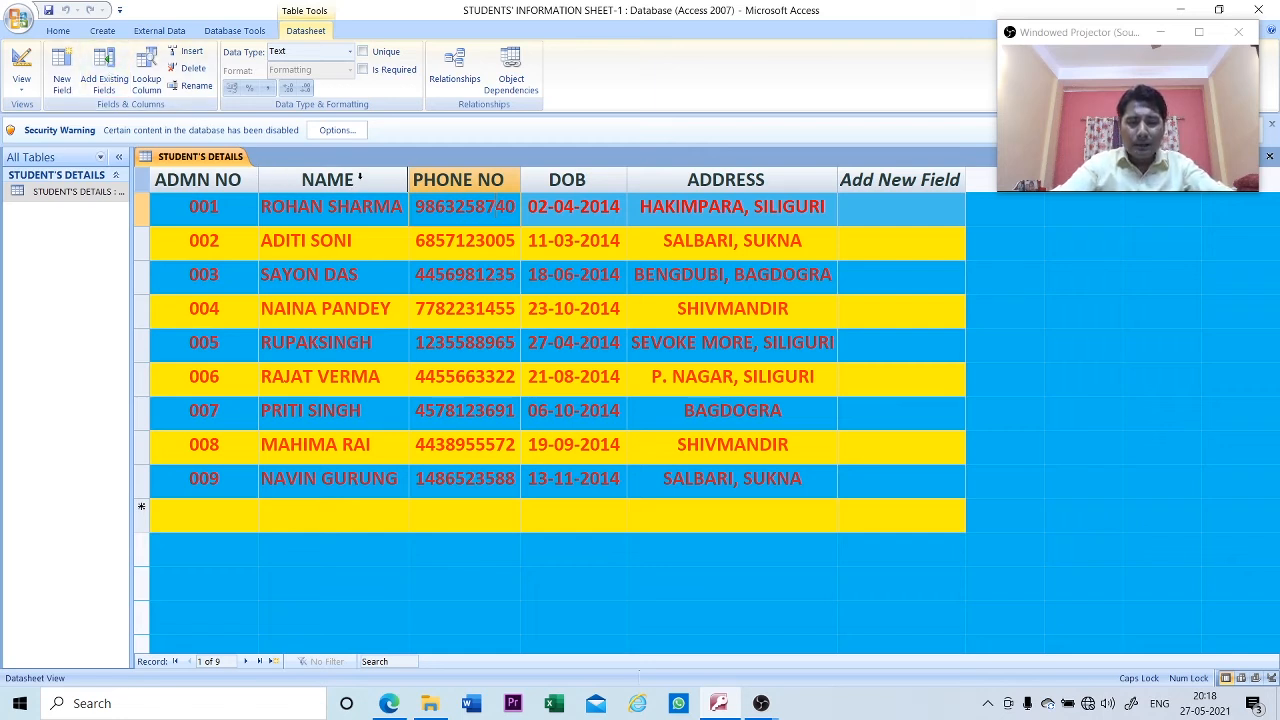
Sort the records by the NAME column in ascending order and then in descending order.
{"action": "left_click", "coordinate": [337, 178]}
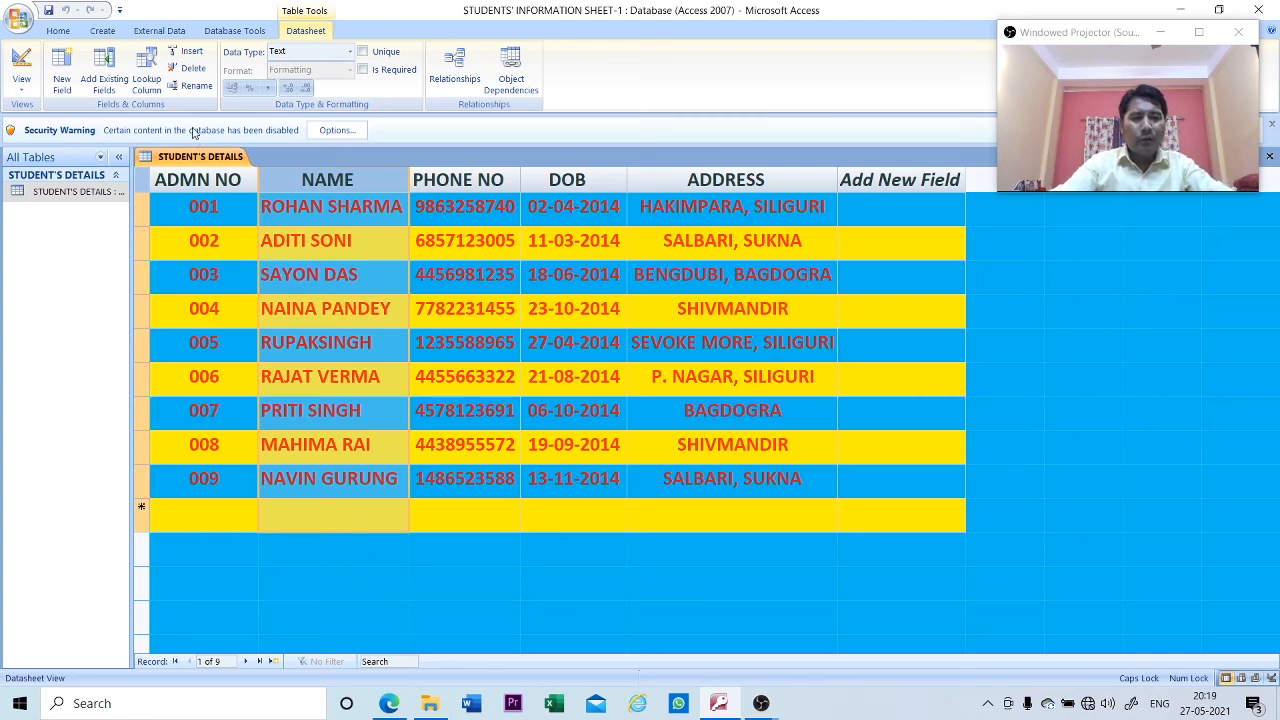
{"action": "left_click", "coordinate": [60, 32]}
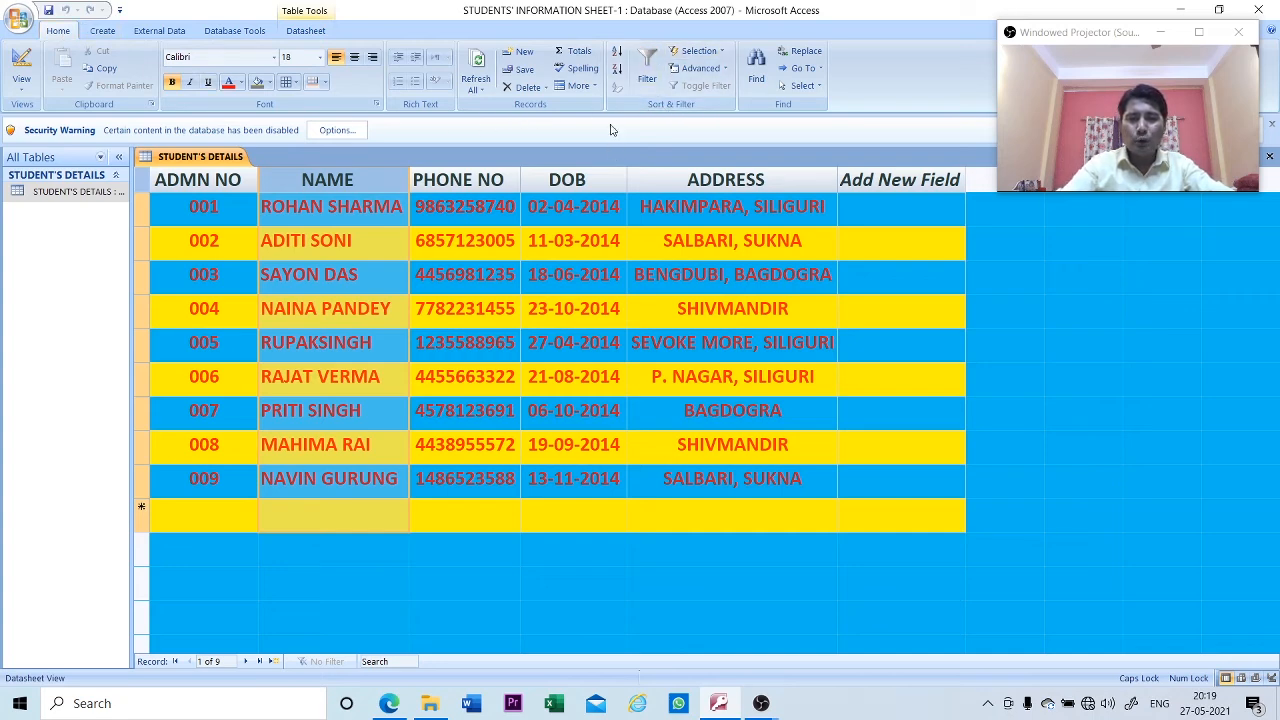
{"action": "left_click", "coordinate": [617, 52]}
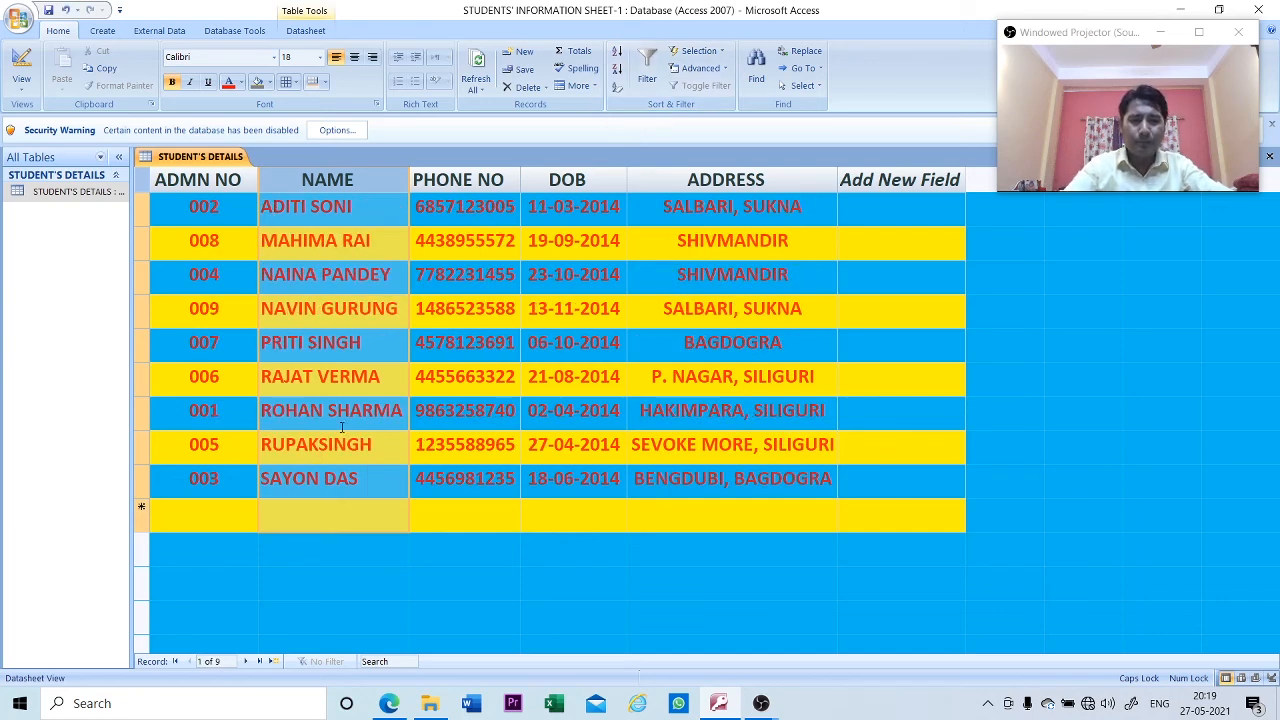
{"action": "left_click", "coordinate": [619, 72]}
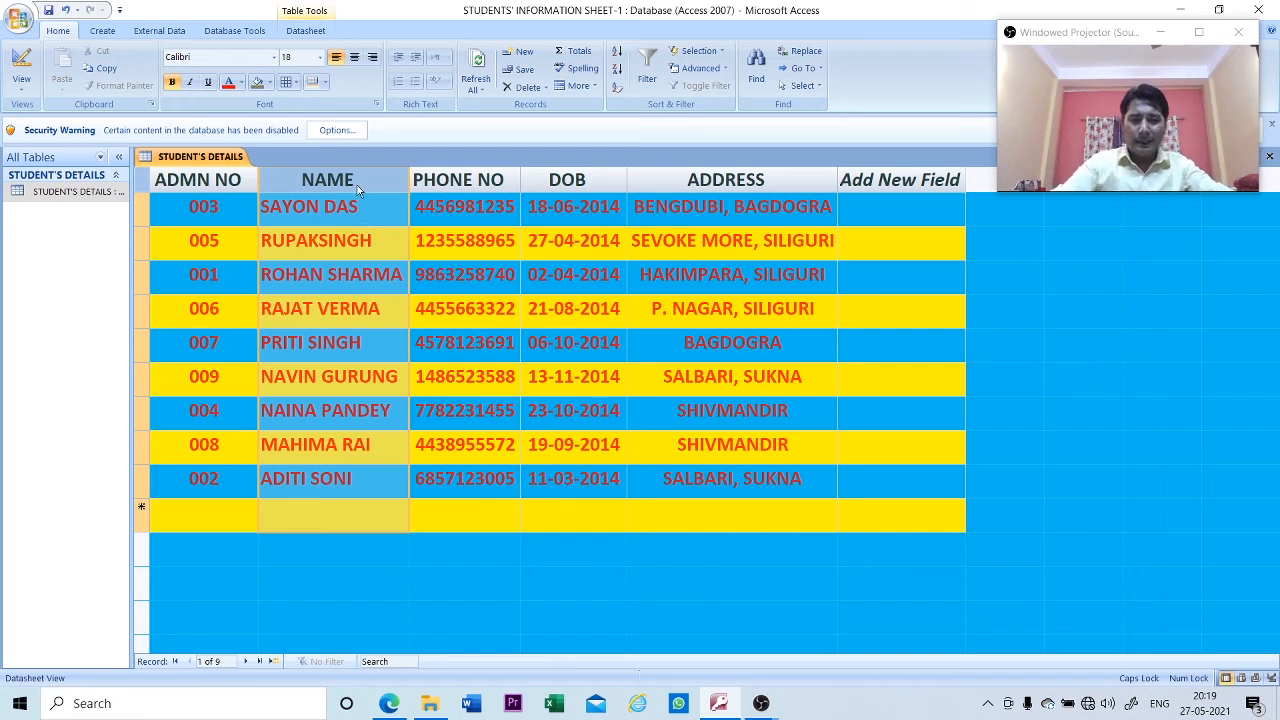
{"action": "left_click", "coordinate": [362, 228]}
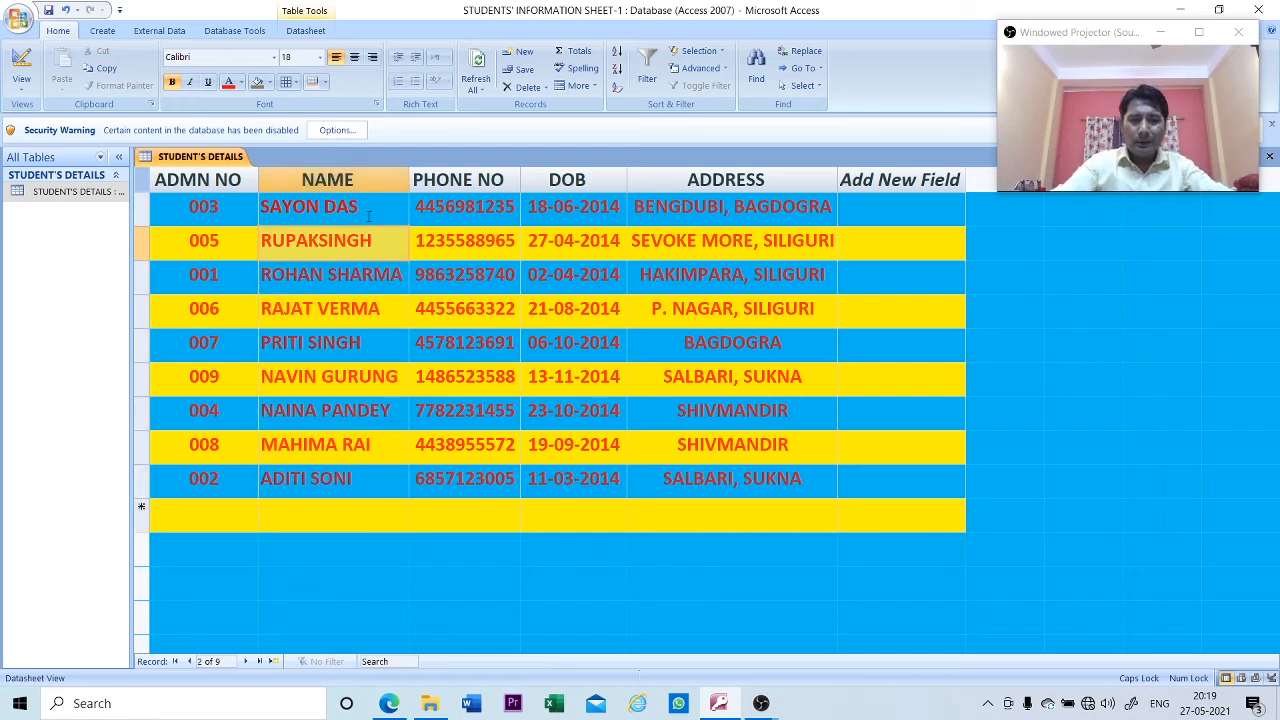
Sort the records by the NAME column from A to Z.
{"action": "left_click", "coordinate": [369, 179]}
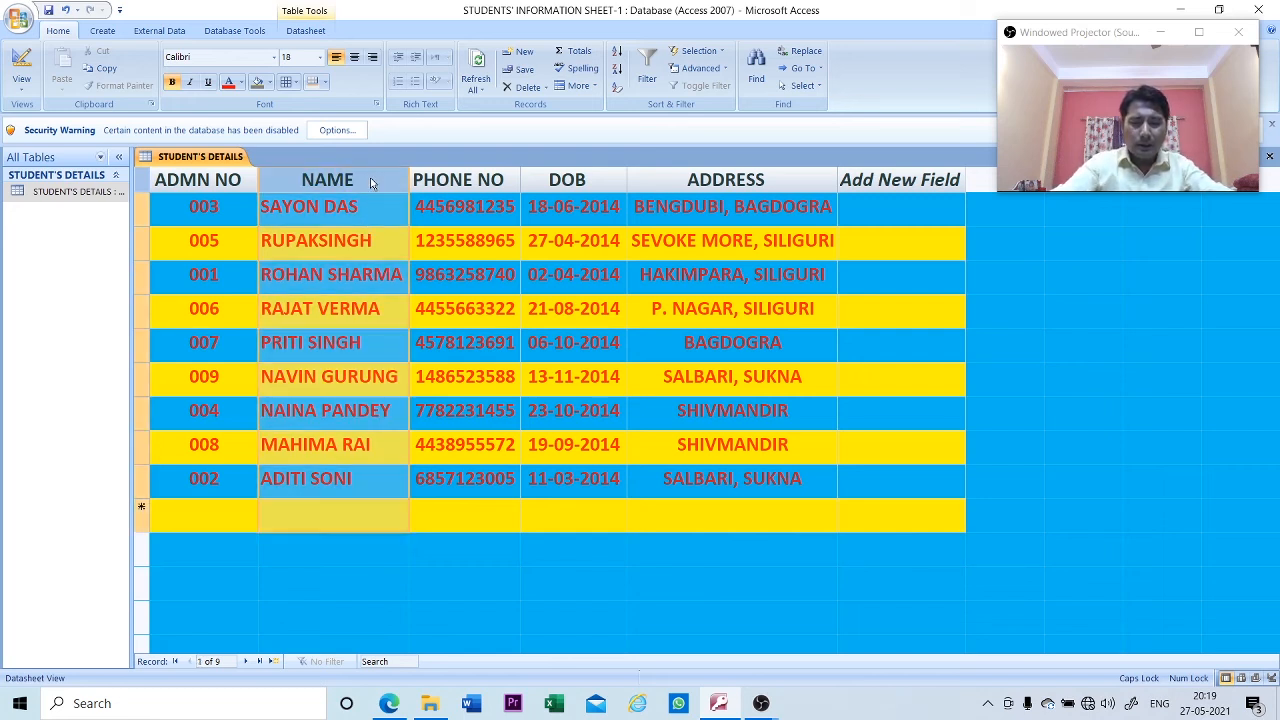
{"action": "right_click", "coordinate": [371, 186]}
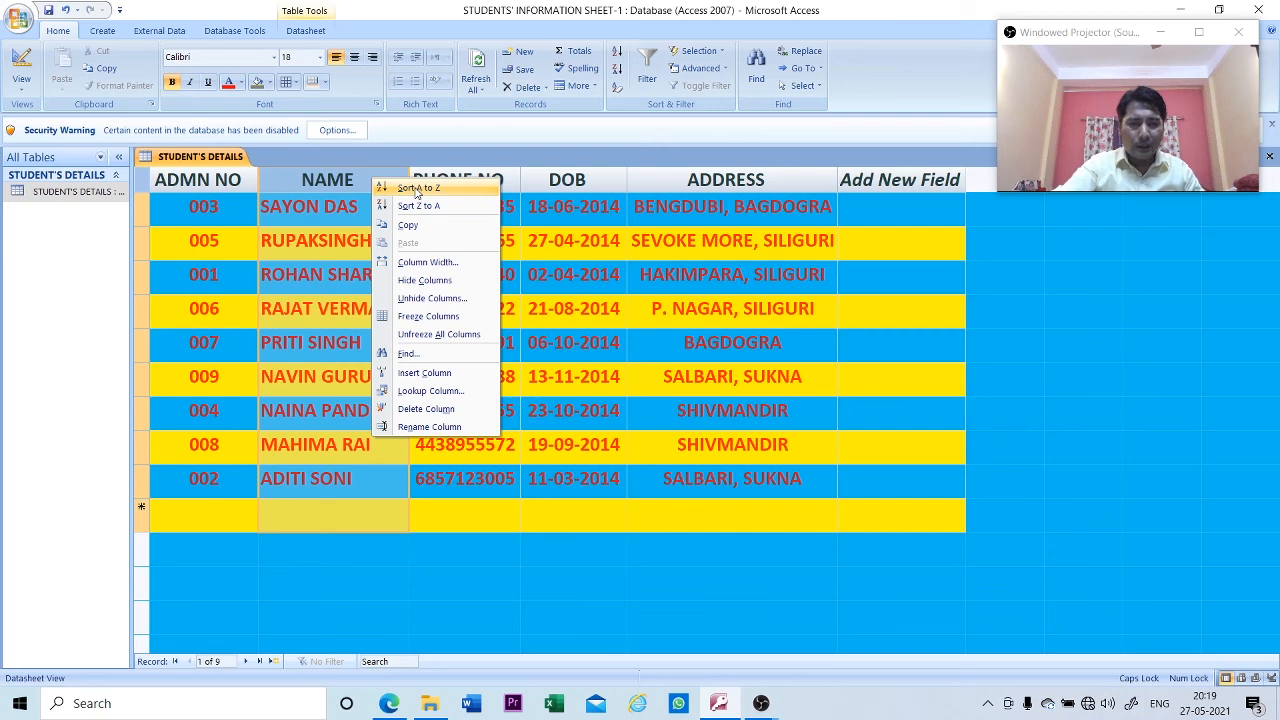
{"action": "left_click", "coordinate": [417, 190]}
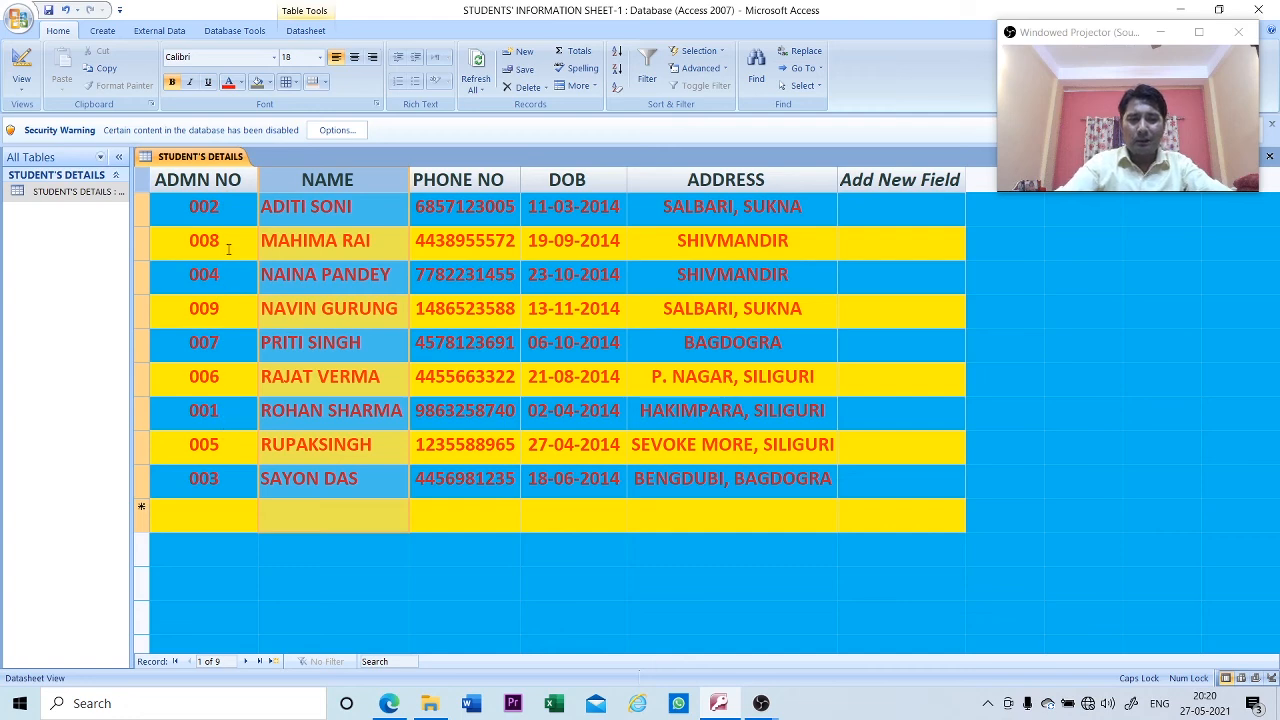
Sort the records by the ADMN NO column from A to Z.
{"action": "left_click", "coordinate": [216, 177]}
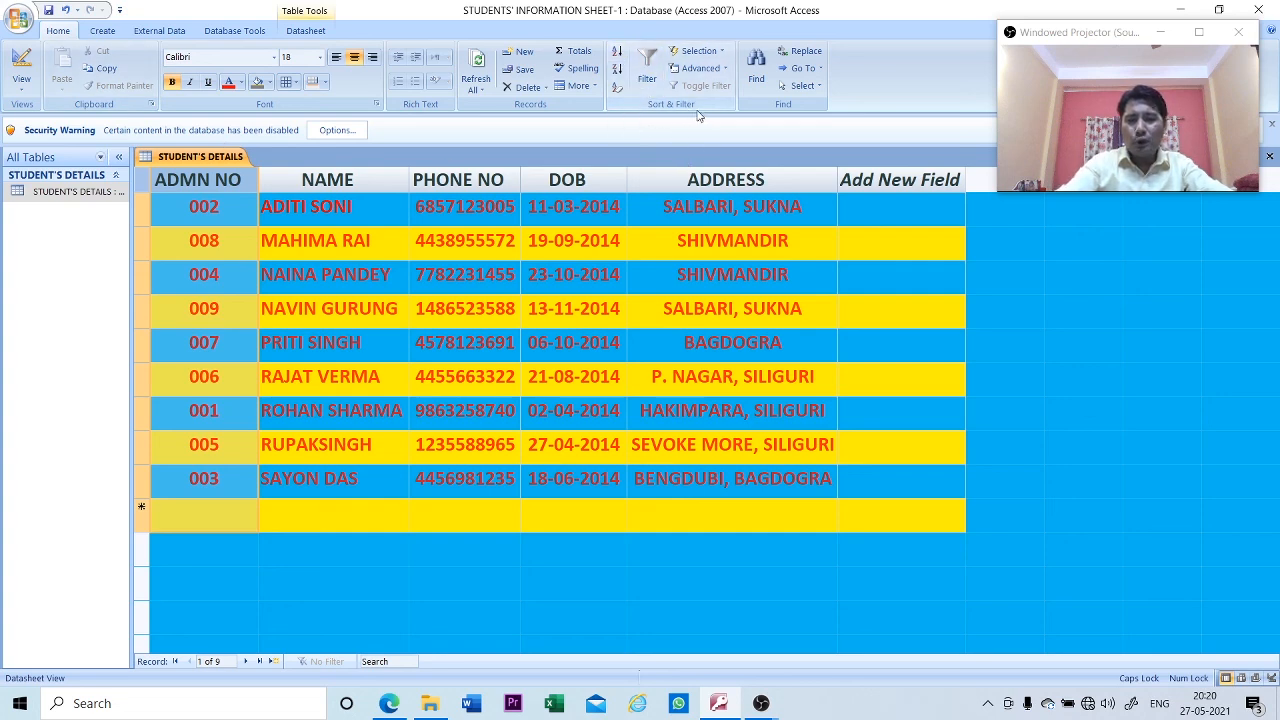
{"action": "right_click", "coordinate": [226, 181]}
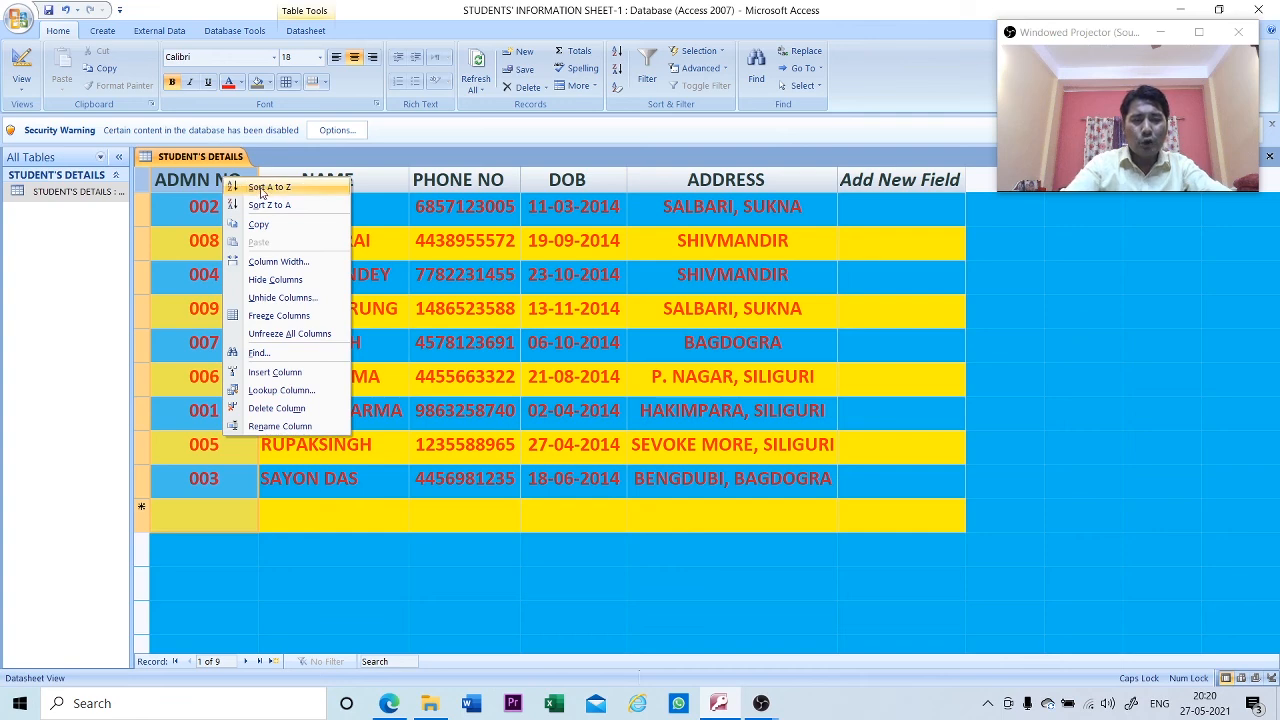
{"action": "left_click", "coordinate": [262, 189]}
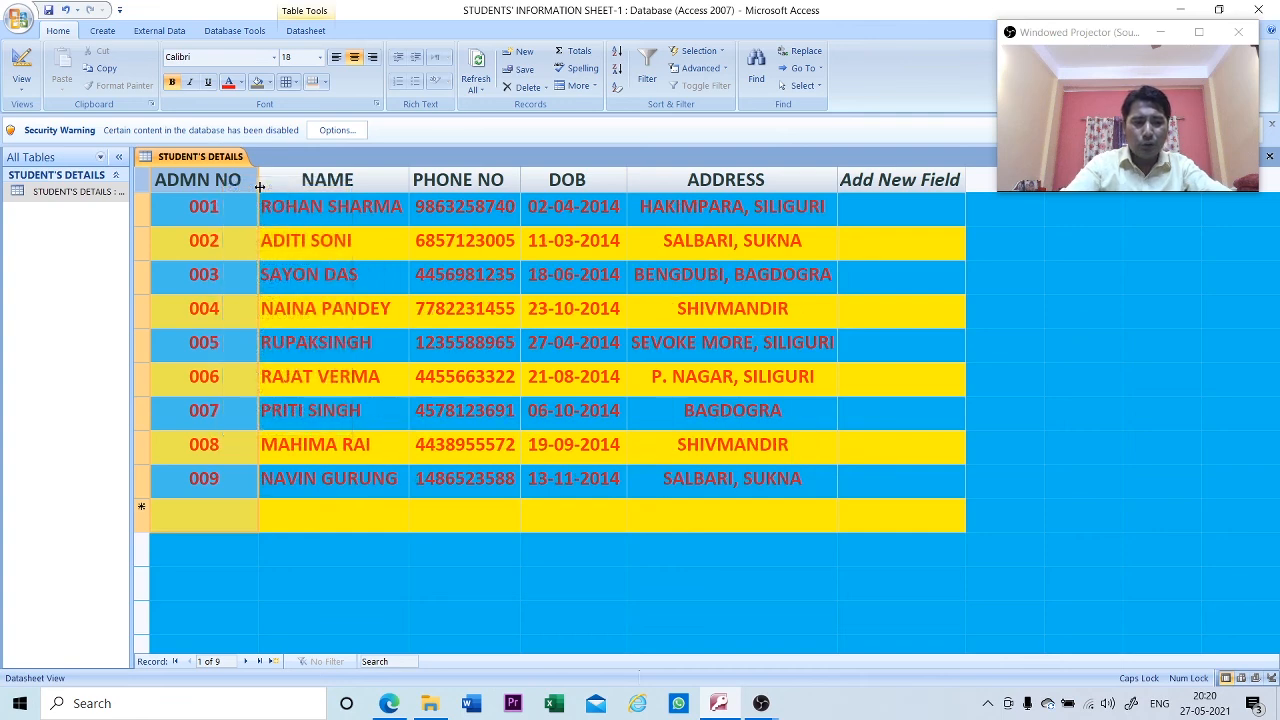
{"action": "left_click", "coordinate": [226, 250]}
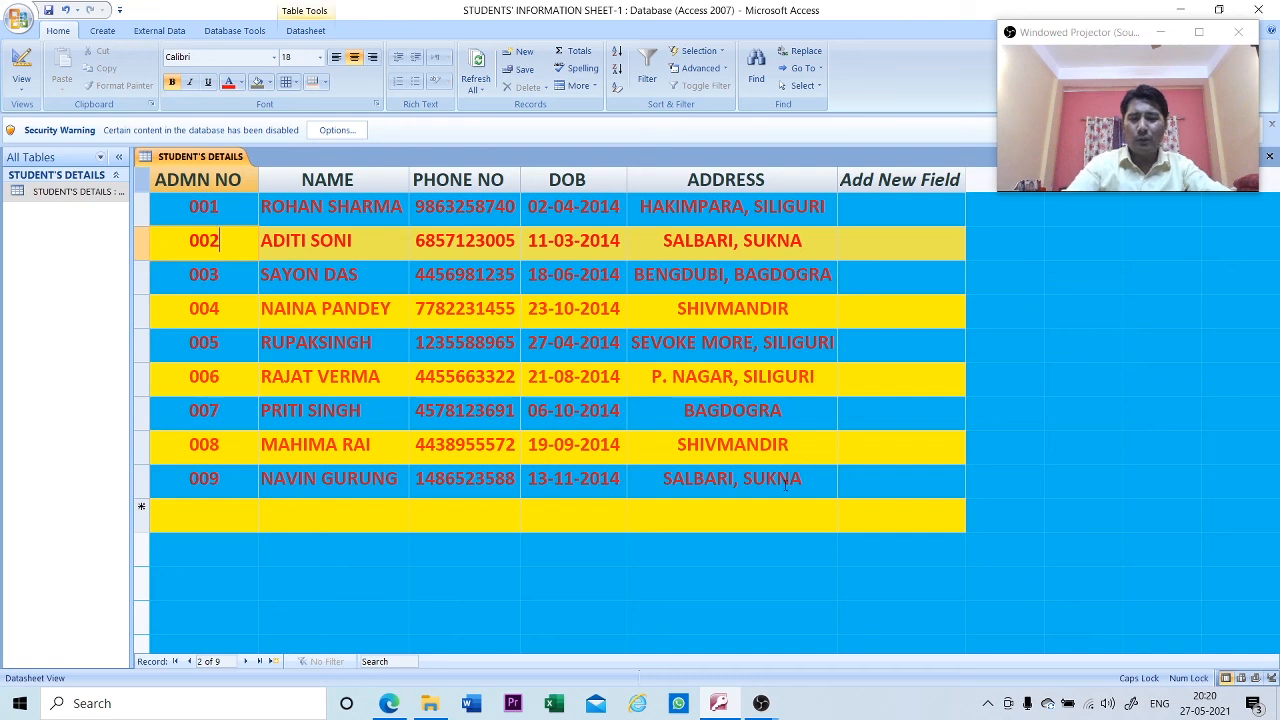
{"action": "left_click", "coordinate": [885, 481]}
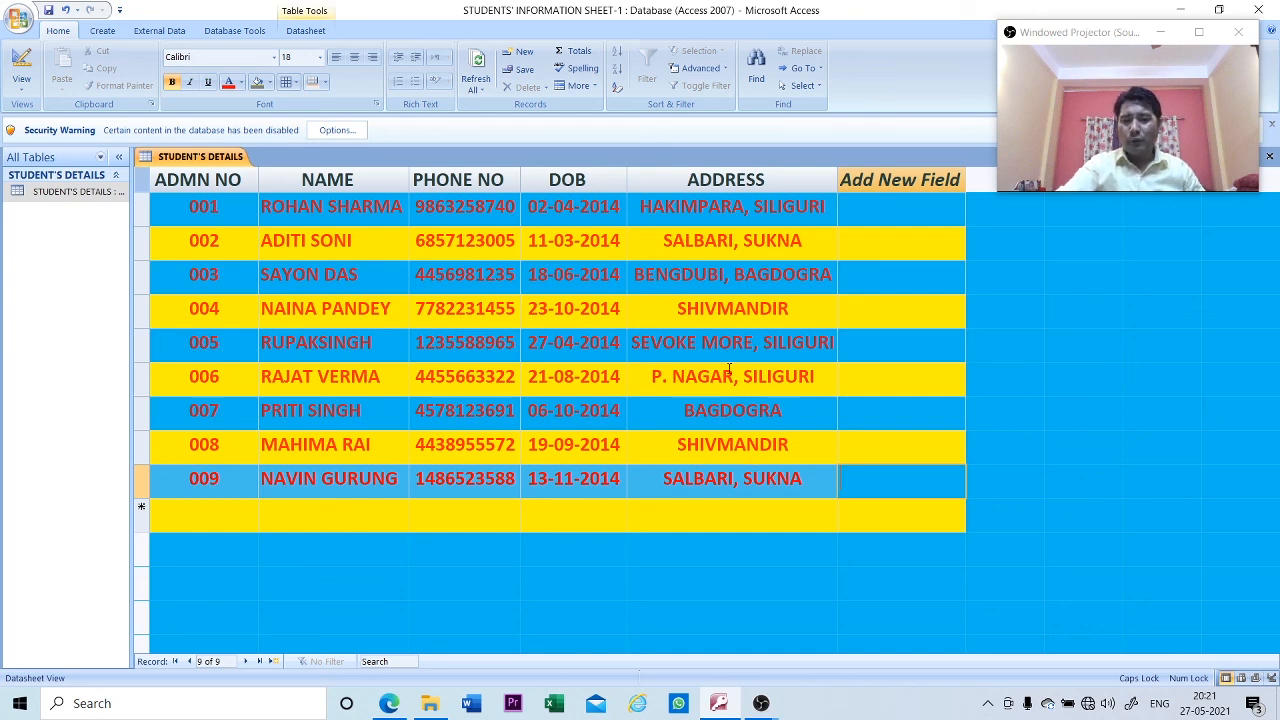
{"action": "left_click", "coordinate": [675, 376]}
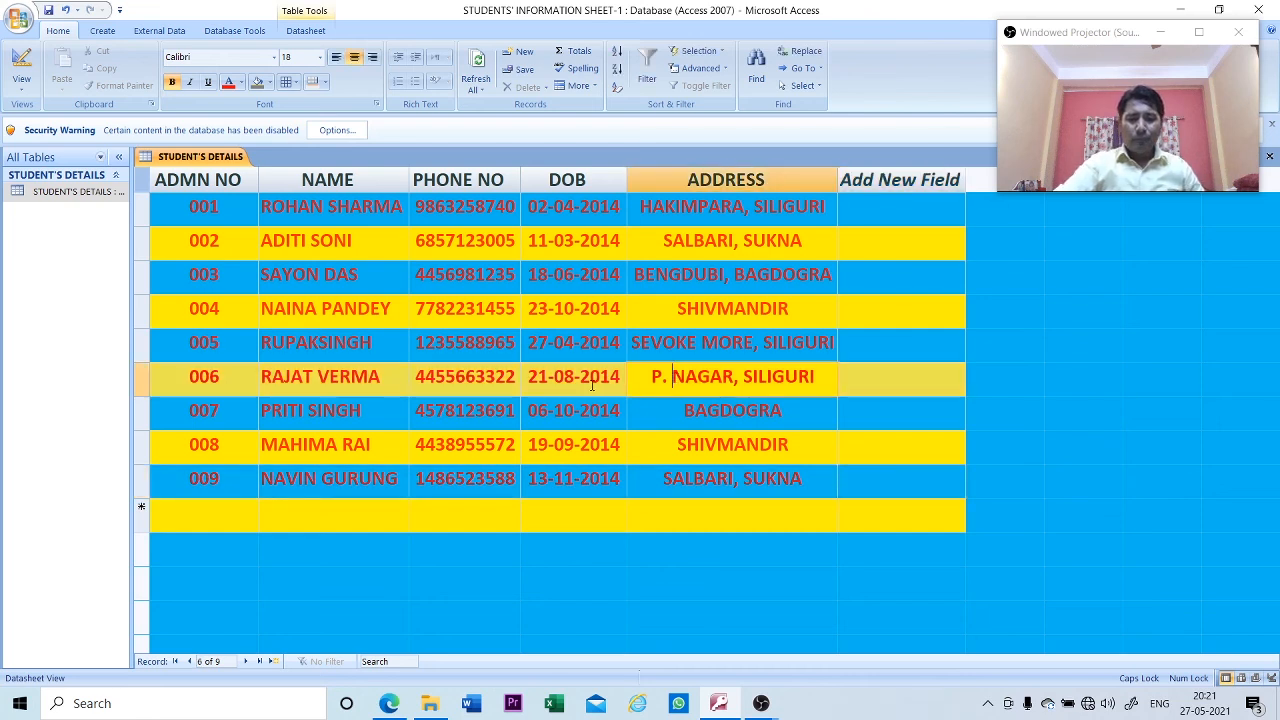